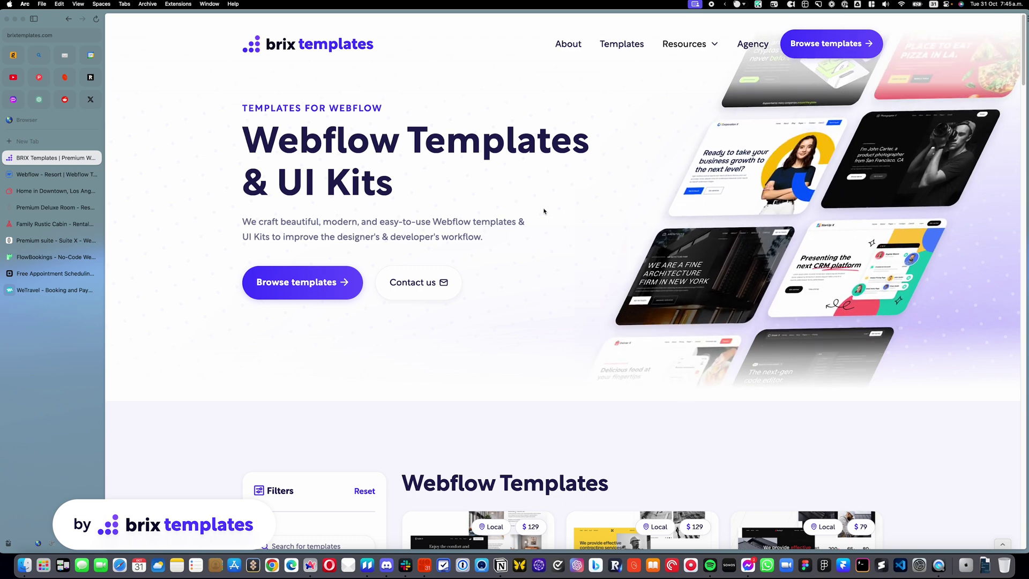
Step: Review the Premium Deluxe Room page's heading and content, then switch to the Family Rustic Cabin page
{"action": "left_click", "coordinate": [50, 208]}
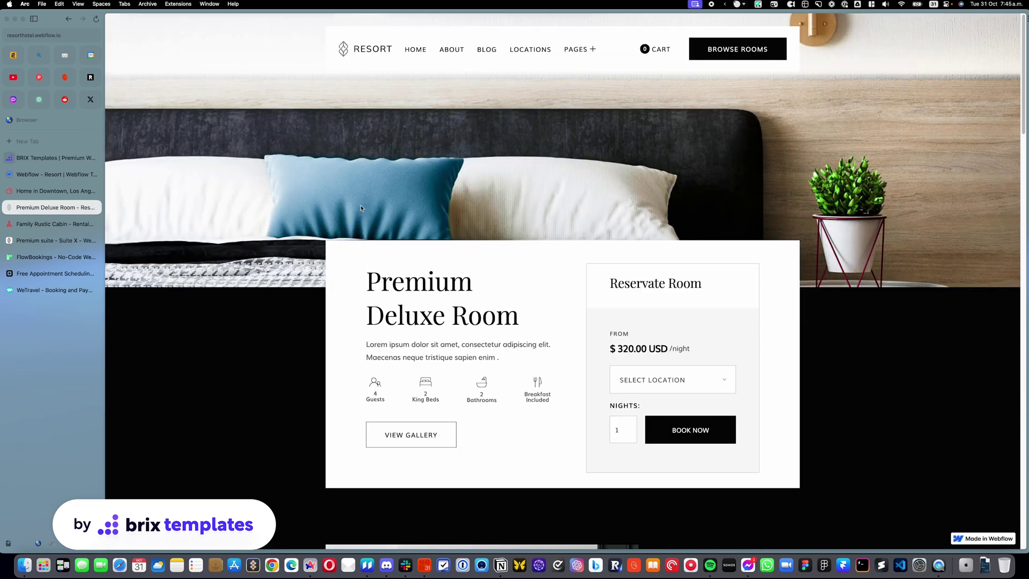
{"action": "triple_click", "coordinate": [391, 269]}
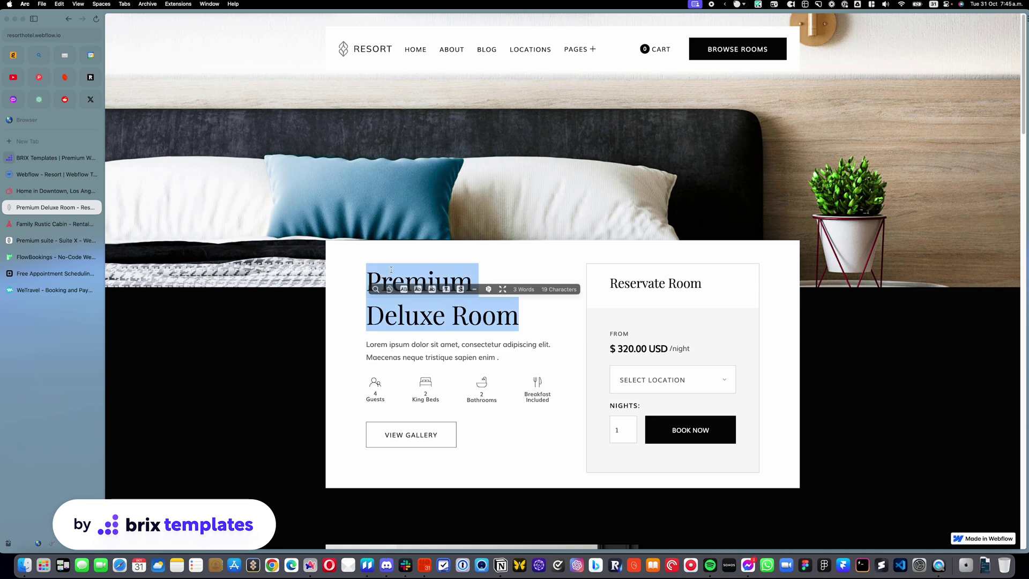
{"action": "scroll", "coordinate": [418, 241], "scroll_direction": "down", "scroll_amount": 12}
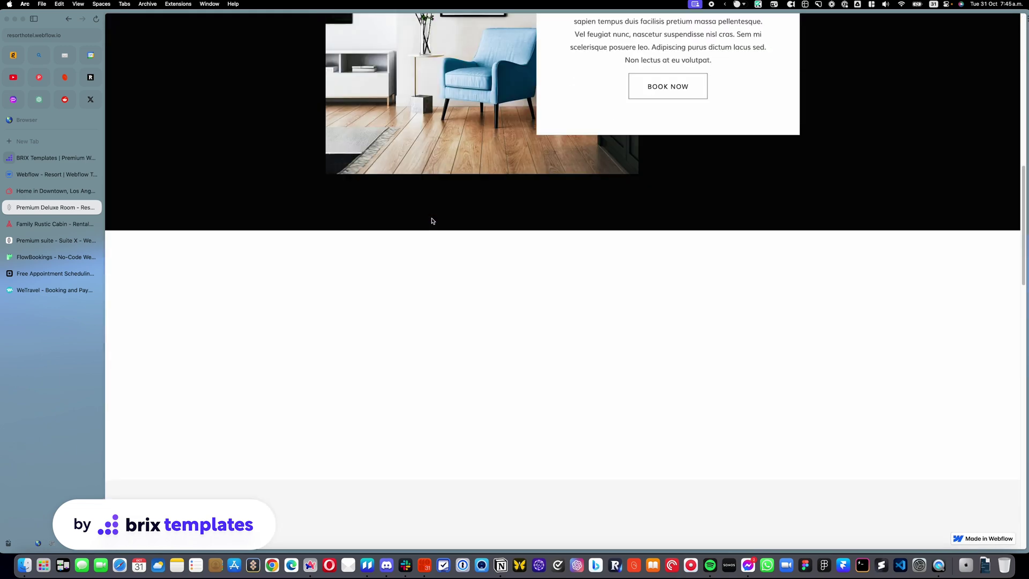
{"action": "scroll", "coordinate": [432, 221], "scroll_direction": "down", "scroll_amount": 3}
{"action": "scroll", "coordinate": [432, 221], "scroll_direction": "up", "scroll_amount": 10}
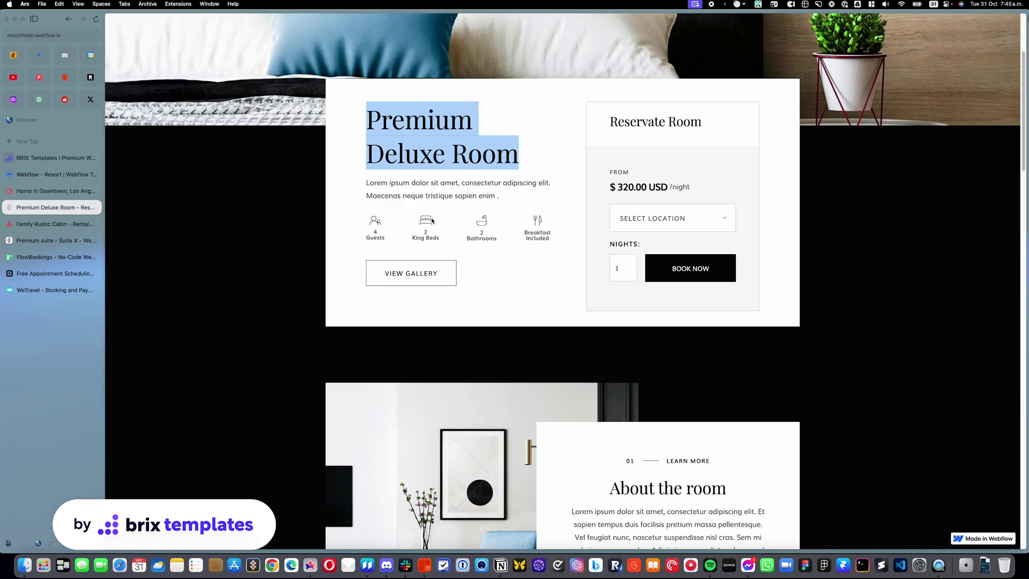
{"action": "scroll", "coordinate": [432, 221], "scroll_direction": "up", "scroll_amount": 3}
{"action": "left_click", "coordinate": [418, 285]}
{"action": "key", "text": "ctrl+Tab"}
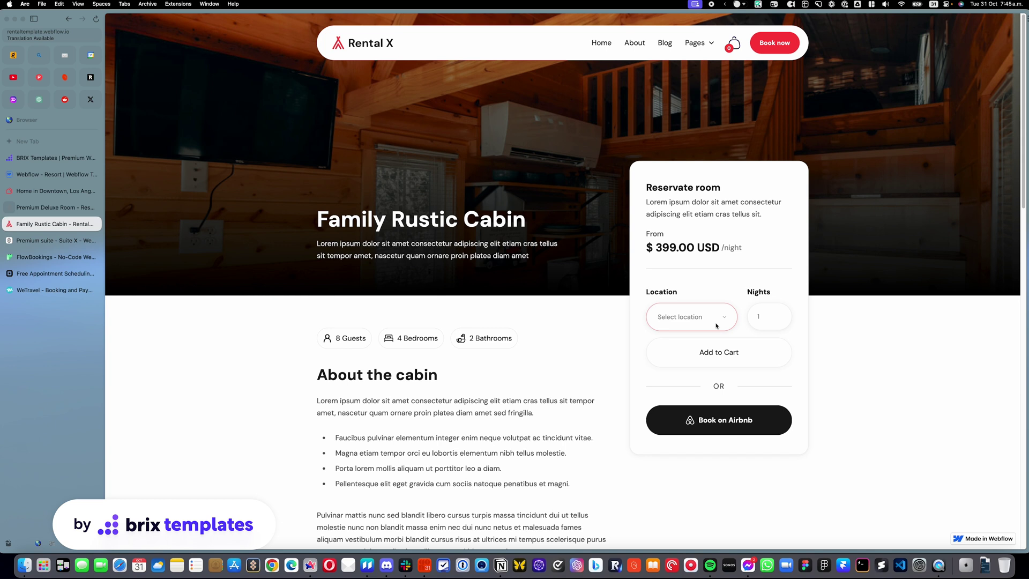
Step: Book the cabin for 3 nights at Revelstoke Mountain and add it to the cart
{"action": "left_click", "coordinate": [779, 314]}
{"action": "left_click", "coordinate": [779, 314]}
{"action": "left_click", "coordinate": [715, 317]}
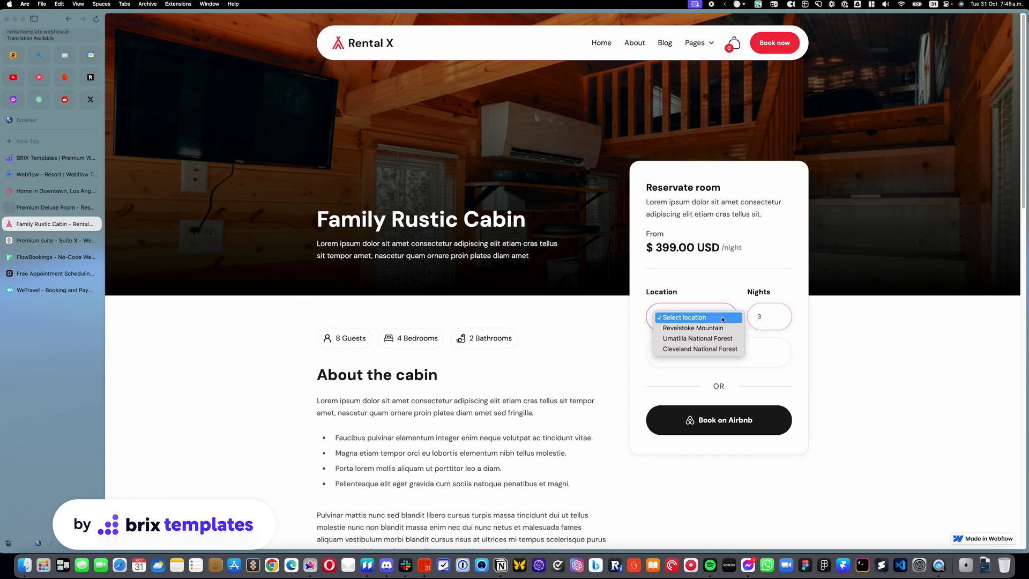
{"action": "left_click", "coordinate": [718, 328]}
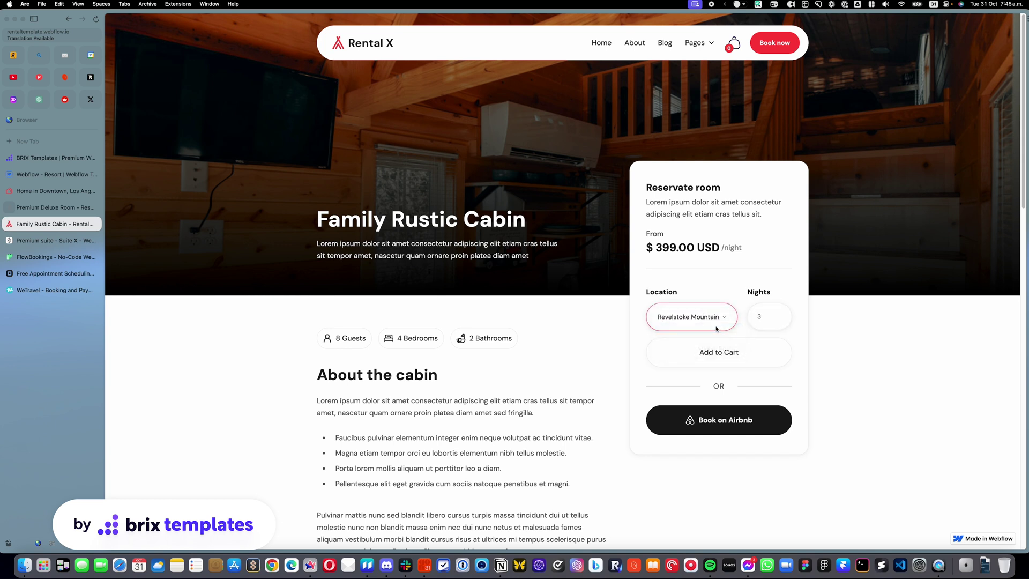
{"action": "left_click", "coordinate": [720, 353]}
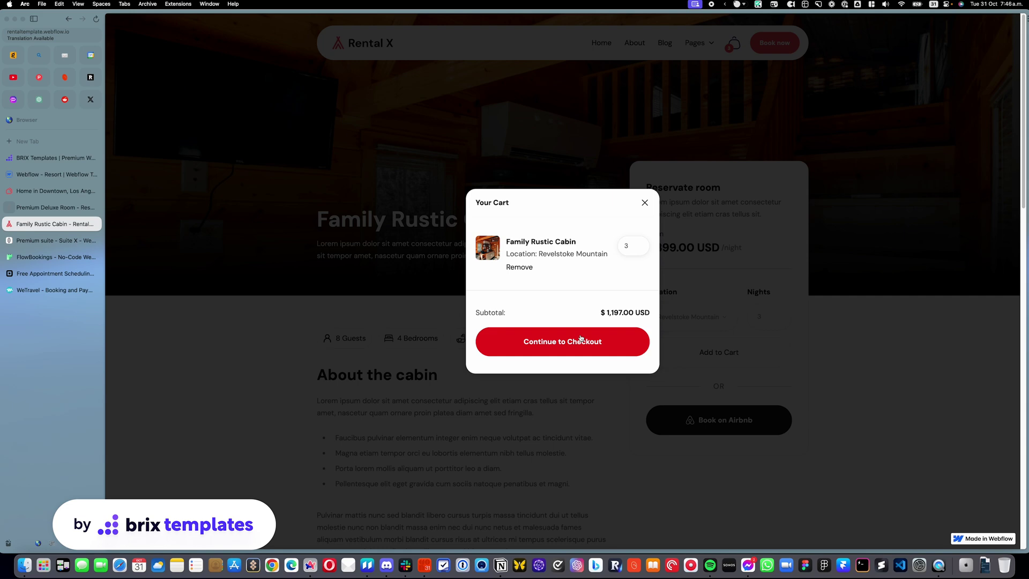
Step: Close the Your Cart modal to get back to the Family Rustic Cabin page
{"action": "left_click", "coordinate": [645, 203]}
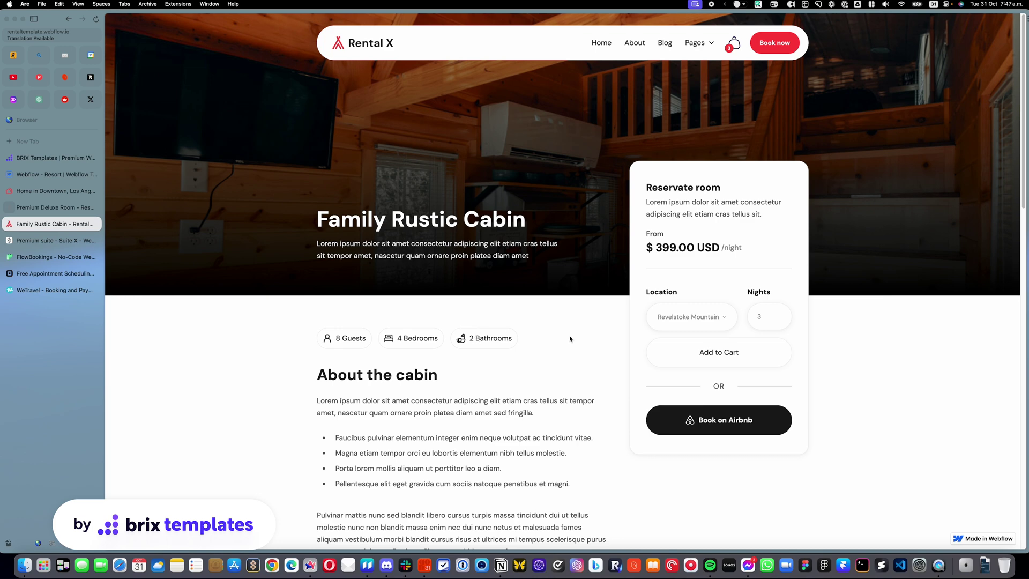
Step: In the Resort project, select the Reservate Room Content block and delete it
{"action": "left_click", "coordinate": [59, 173]}
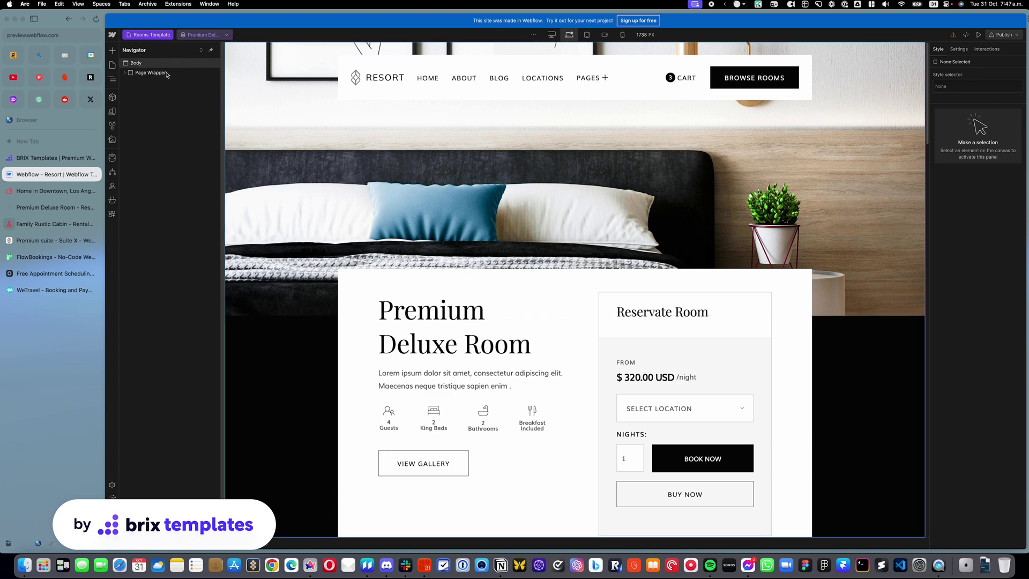
{"action": "left_click", "coordinate": [112, 65]}
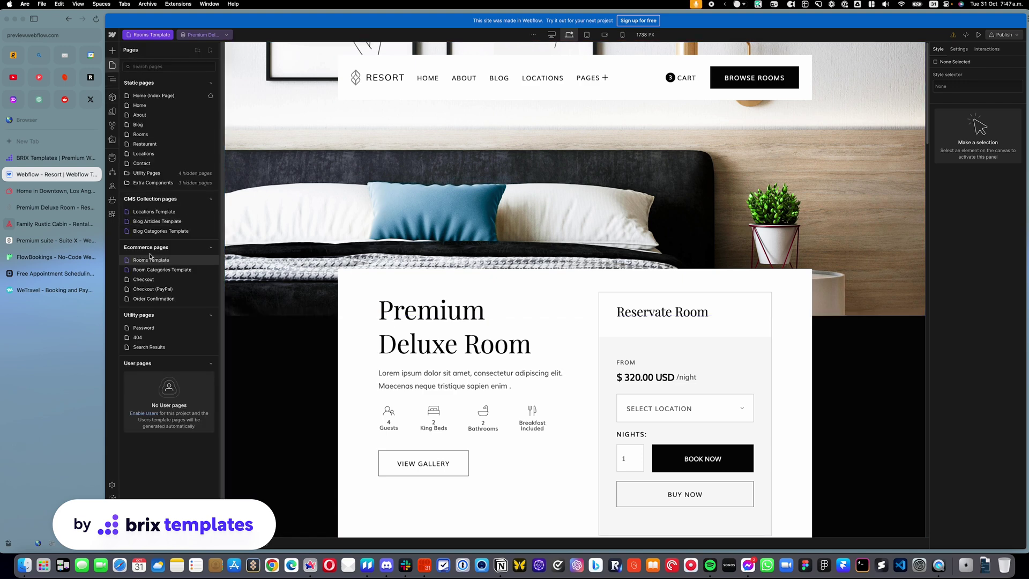
{"action": "left_click", "coordinate": [113, 67]}
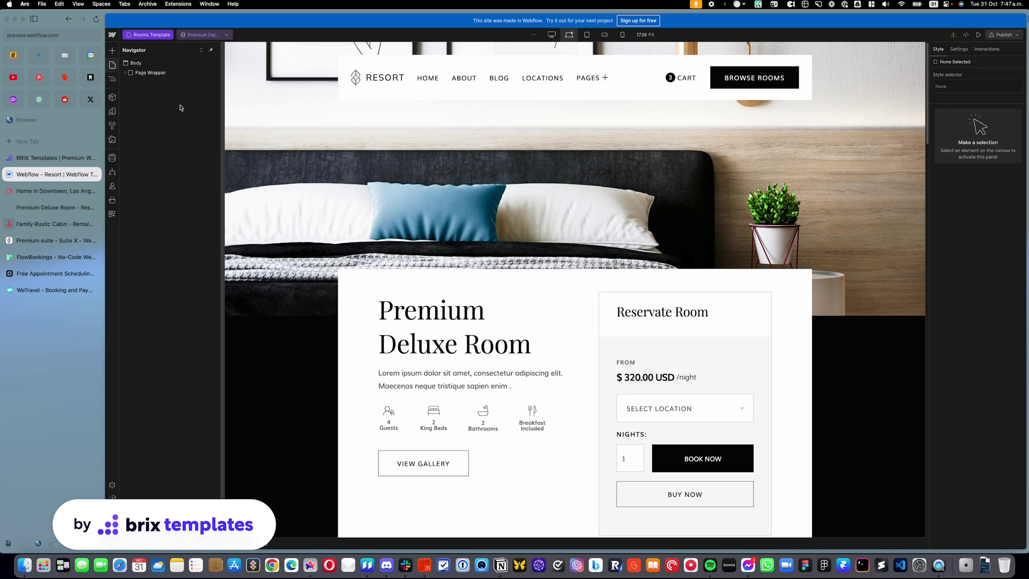
{"action": "left_click", "coordinate": [700, 417]}
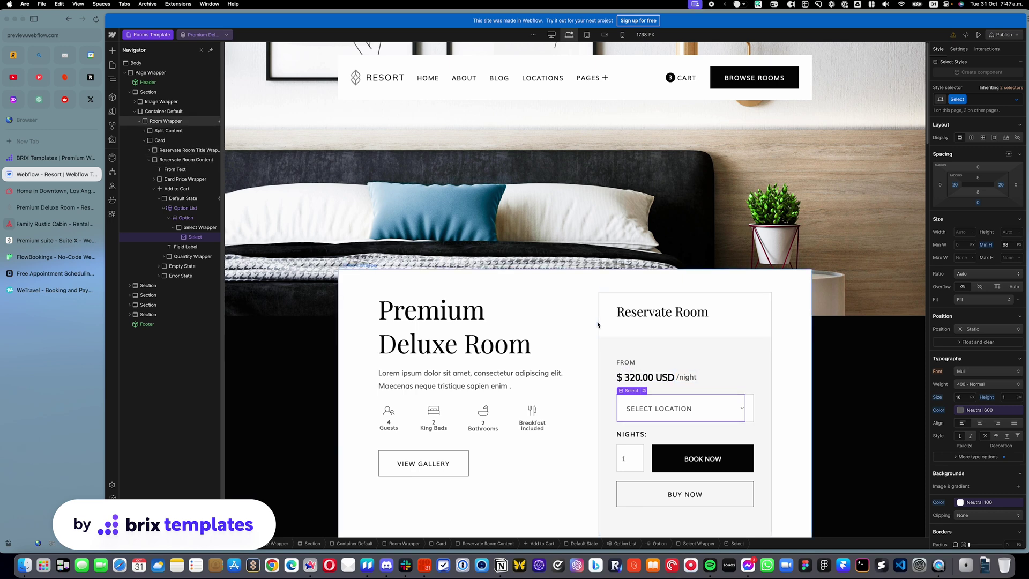
{"action": "left_click", "coordinate": [631, 349]}
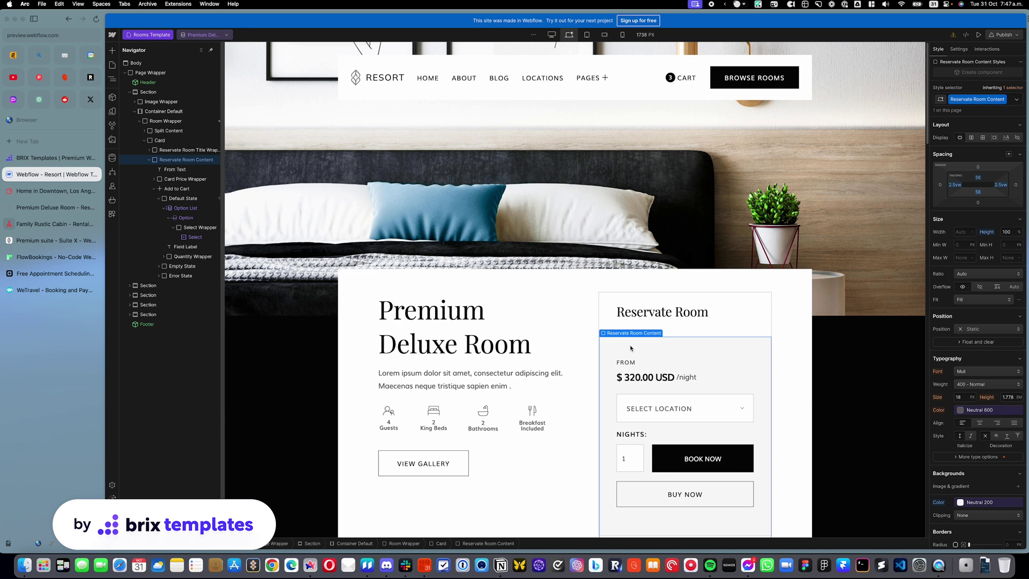
{"action": "key", "text": "Delete"}
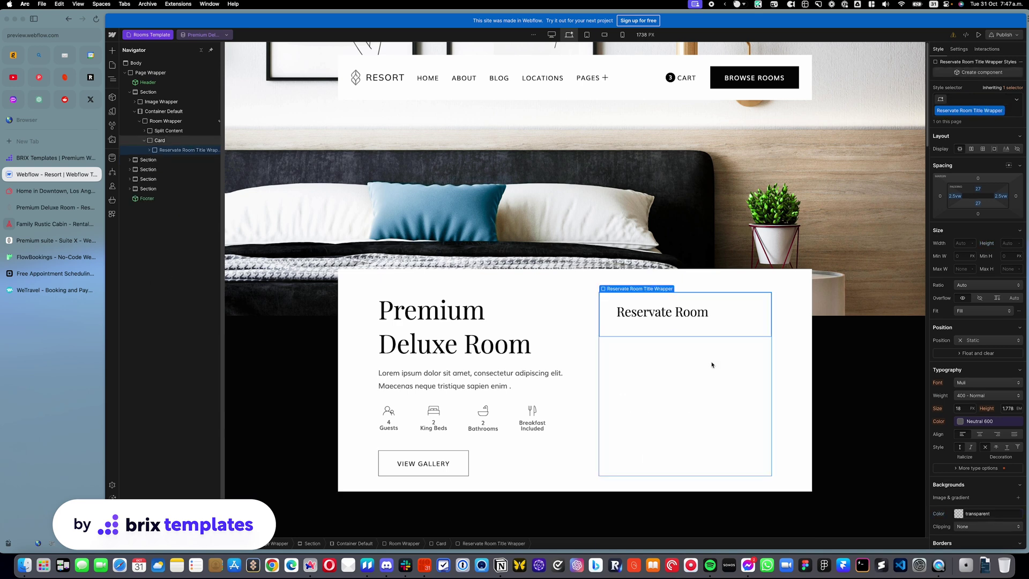
Step: Select the Reservate Room card, then bring up the FlowBookings website
{"action": "left_click", "coordinate": [666, 347]}
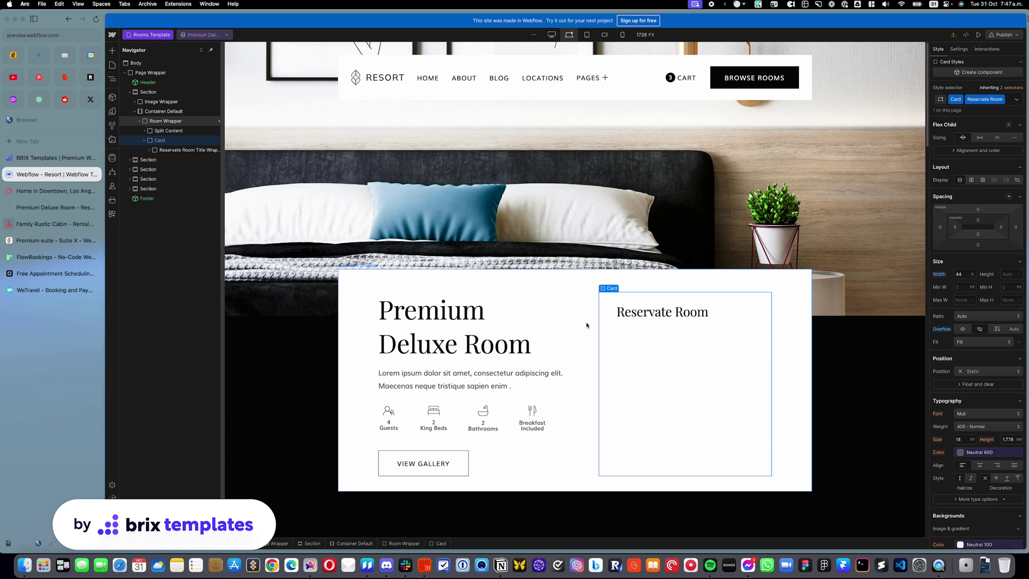
{"action": "left_click", "coordinate": [42, 261]}
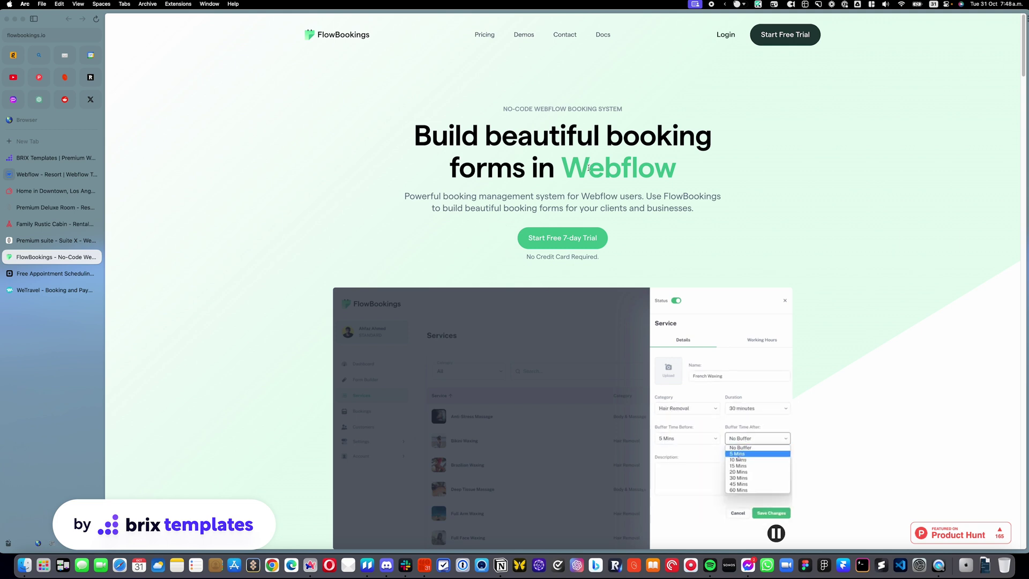
{"action": "scroll", "coordinate": [587, 242], "scroll_direction": "down", "scroll_amount": 3}
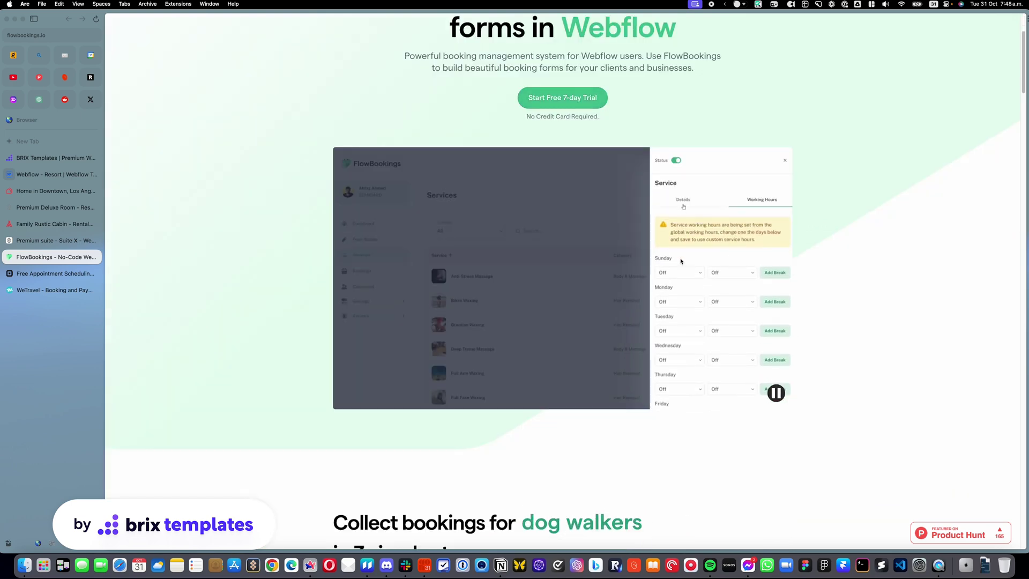
{"action": "scroll", "coordinate": [680, 260], "scroll_direction": "down", "scroll_amount": 1}
{"action": "scroll", "coordinate": [680, 260], "scroll_direction": "down", "scroll_amount": 5}
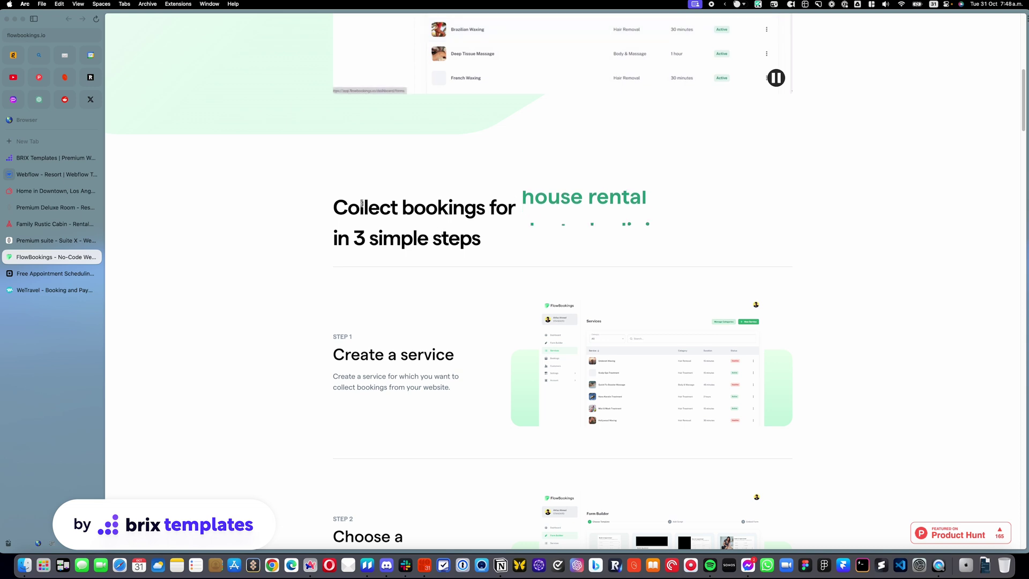
{"action": "scroll", "coordinate": [384, 225], "scroll_direction": "down", "scroll_amount": 2}
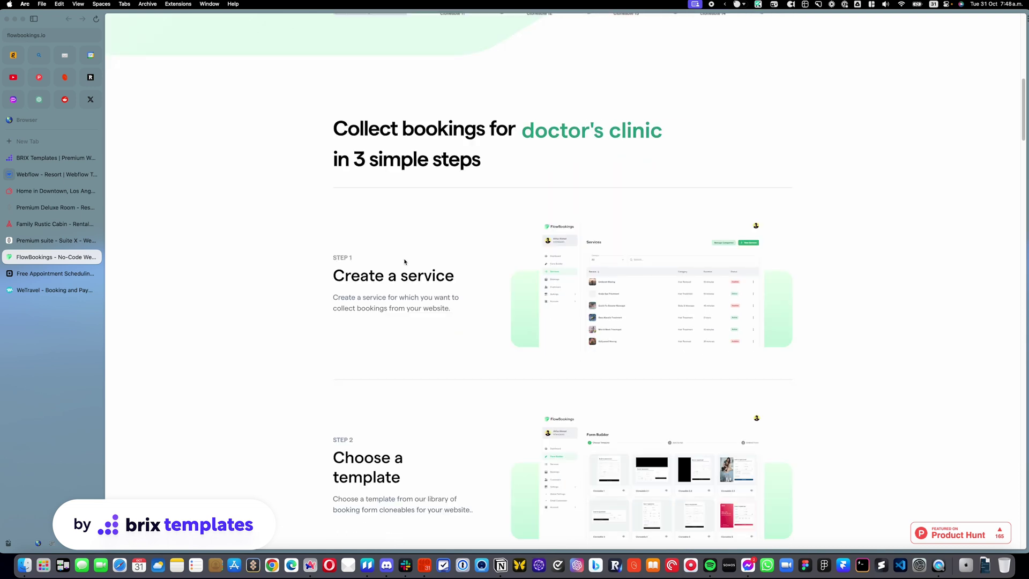
{"action": "scroll", "coordinate": [402, 241], "scroll_direction": "down", "scroll_amount": 5}
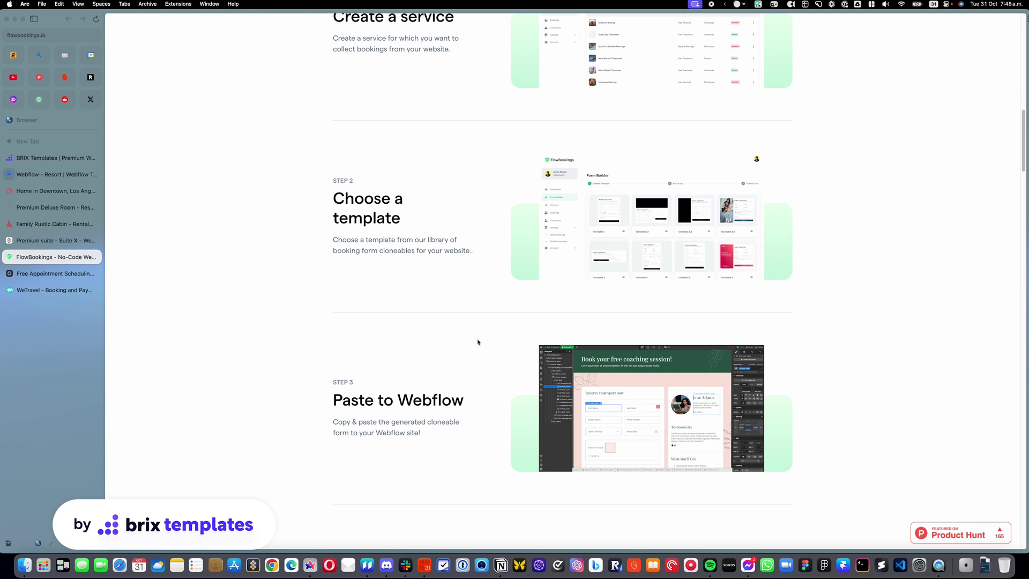
{"action": "scroll", "coordinate": [648, 406], "scroll_direction": "down", "scroll_amount": 3}
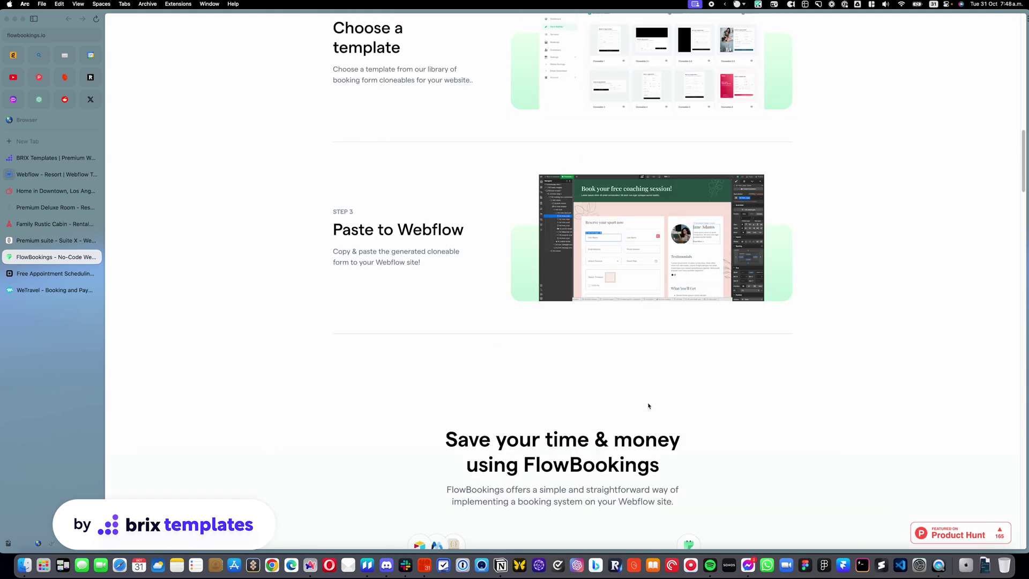
{"action": "scroll", "coordinate": [648, 406], "scroll_direction": "down", "scroll_amount": 3}
{"action": "scroll", "coordinate": [649, 406], "scroll_direction": "up", "scroll_amount": 3}
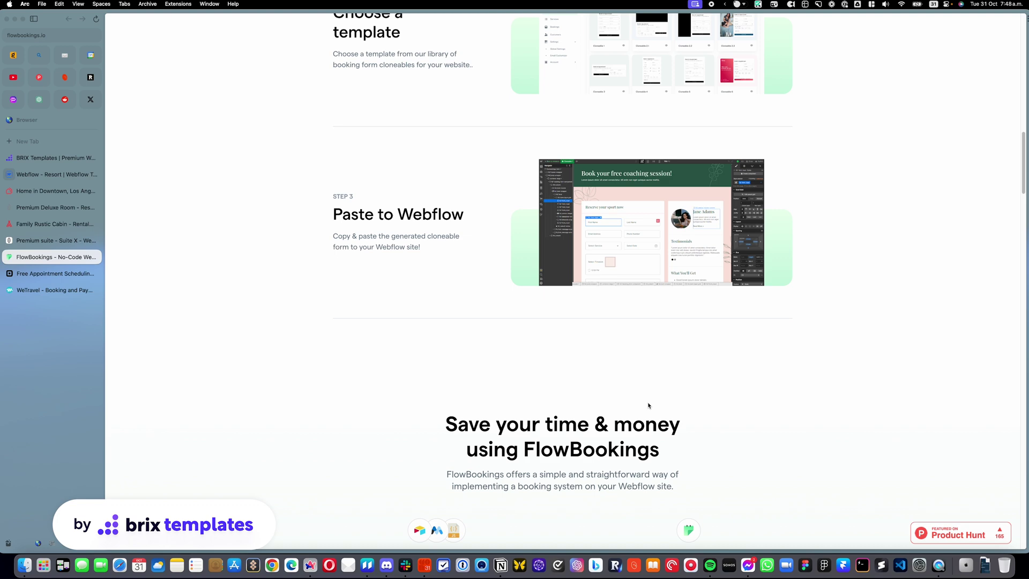
{"action": "scroll", "coordinate": [649, 406], "scroll_direction": "up", "scroll_amount": 15}
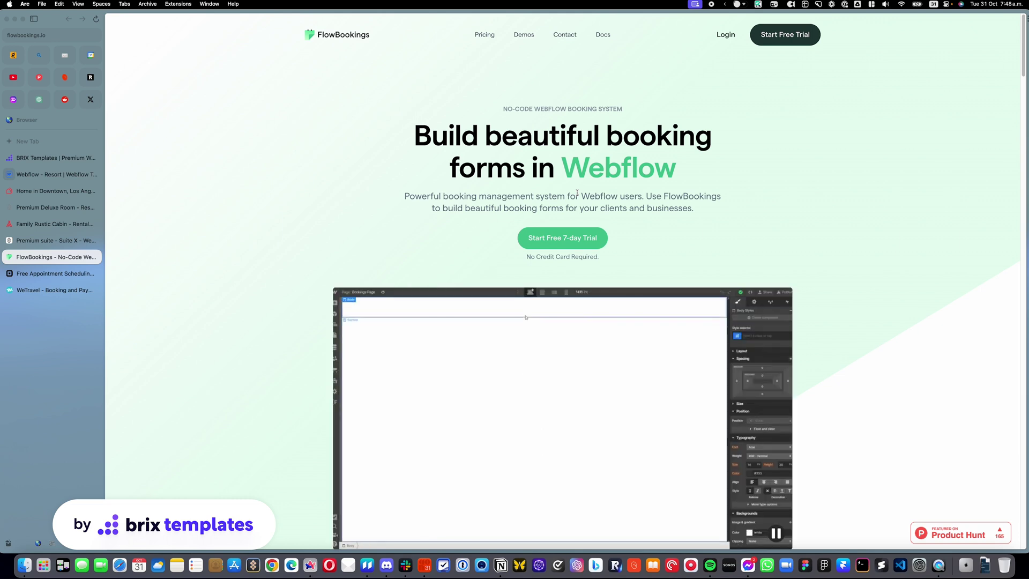
Step: Drag an Embed element from Advanced into the Reservate Room card beneath its title wrapper
{"action": "left_click", "coordinate": [32, 174]}
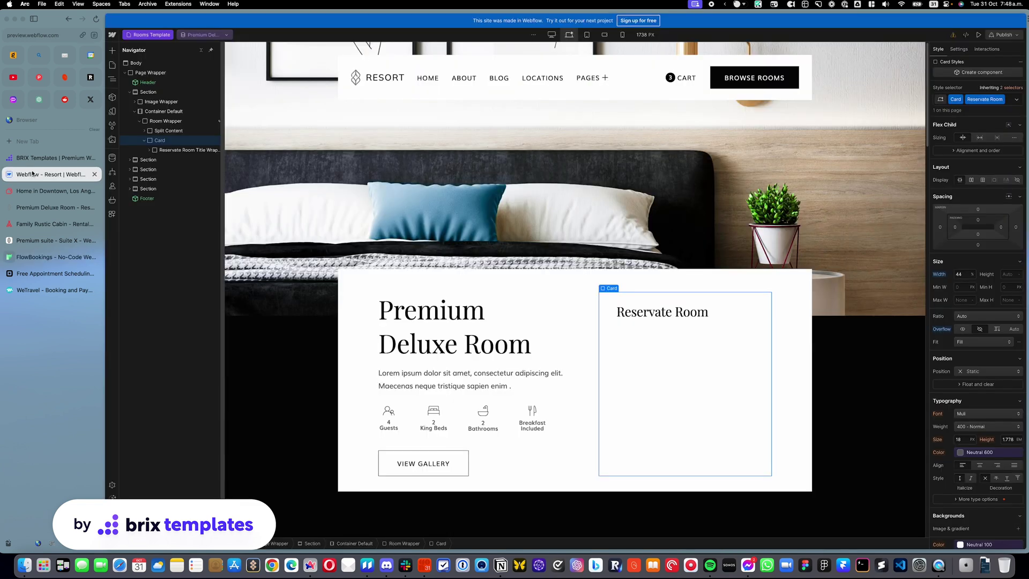
{"action": "left_click", "coordinate": [113, 51]}
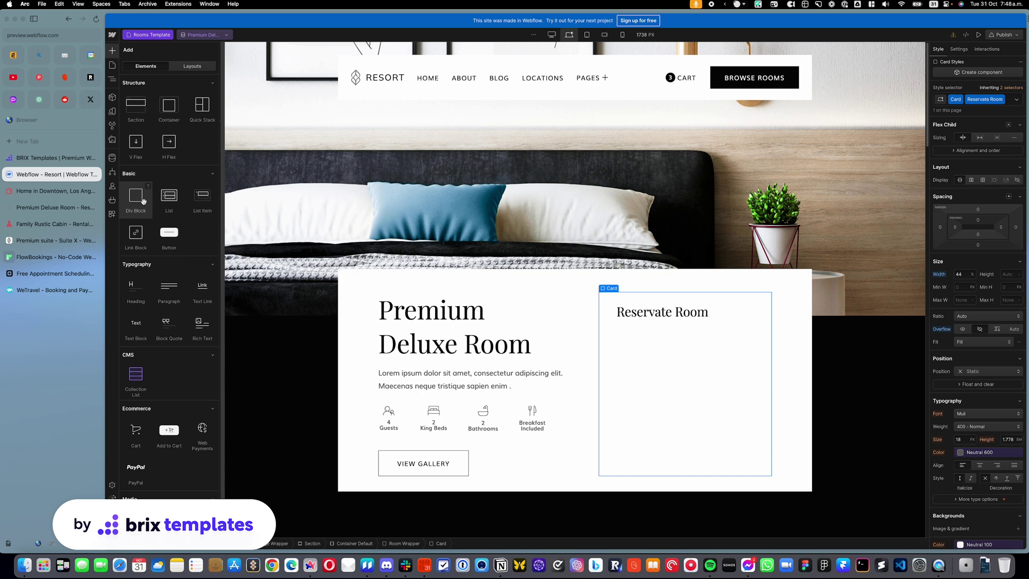
{"action": "scroll", "coordinate": [172, 356], "scroll_direction": "down", "scroll_amount": 5}
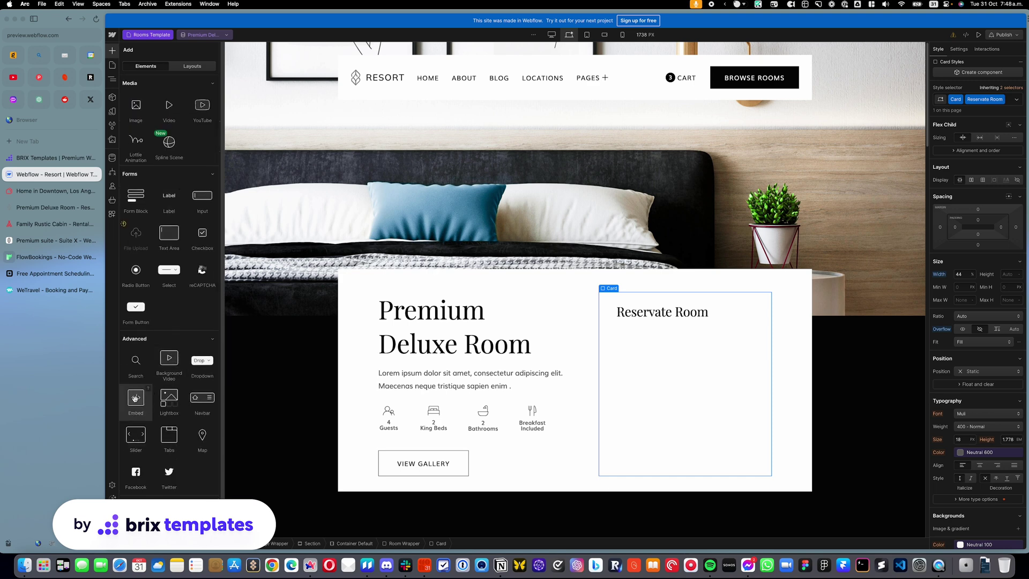
{"action": "left_click_drag", "start_coordinate": [134, 400], "coordinate": [680, 352]}
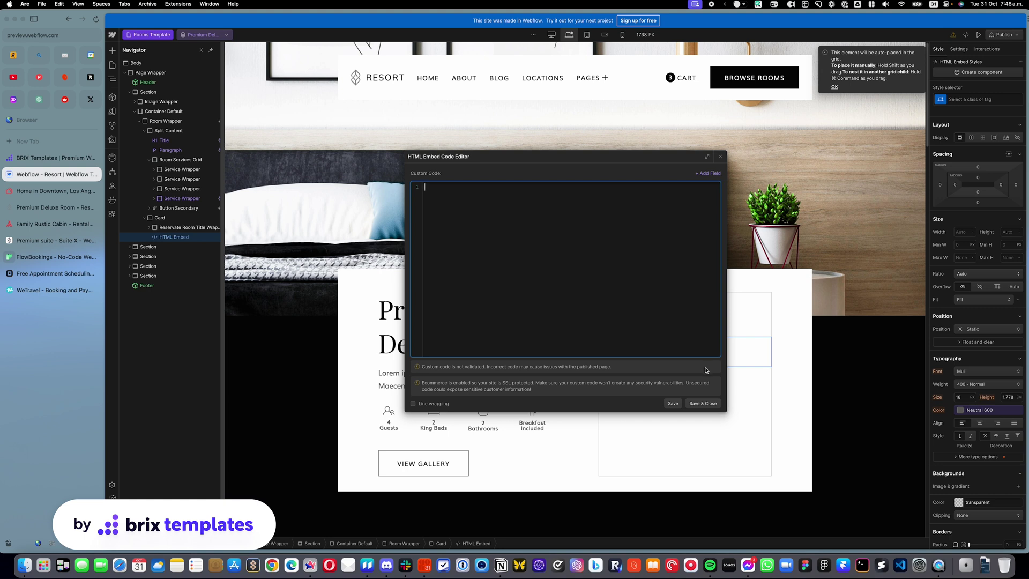
Step: Close the empty embed's code editor, check the FlowBookings site, and return to Webflow
{"action": "left_click", "coordinate": [721, 156]}
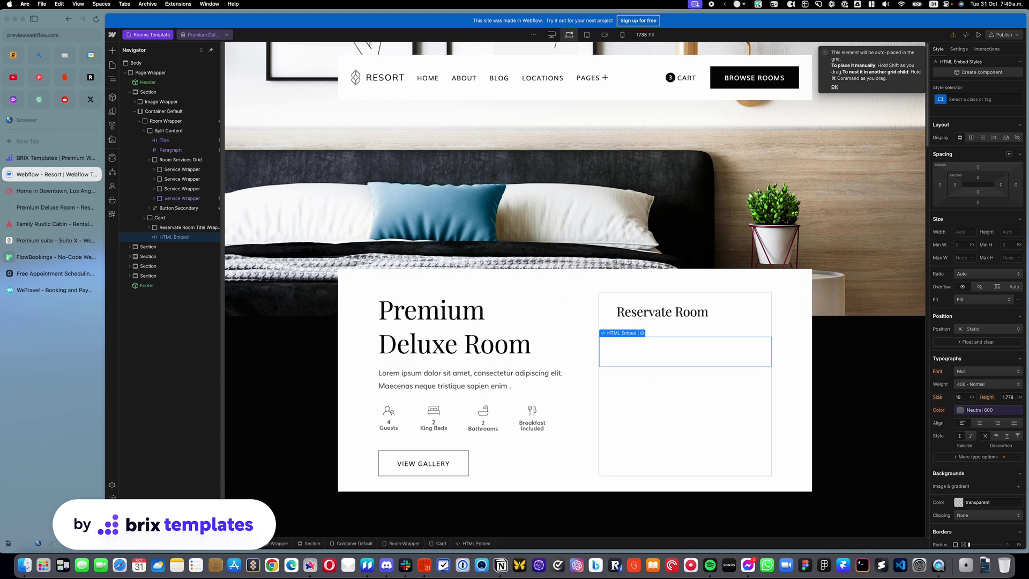
{"action": "left_click", "coordinate": [33, 258]}
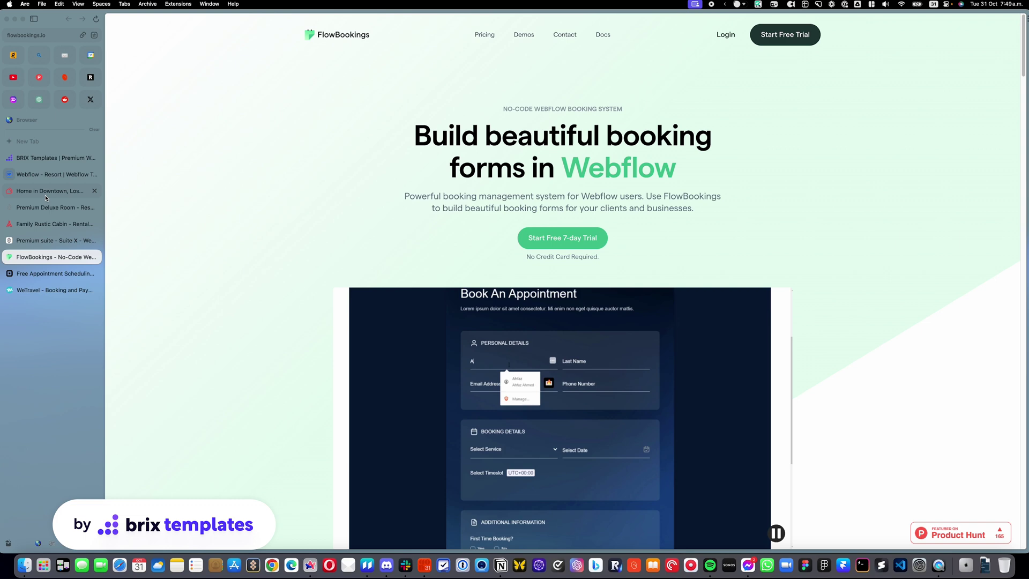
{"action": "left_click", "coordinate": [51, 178]}
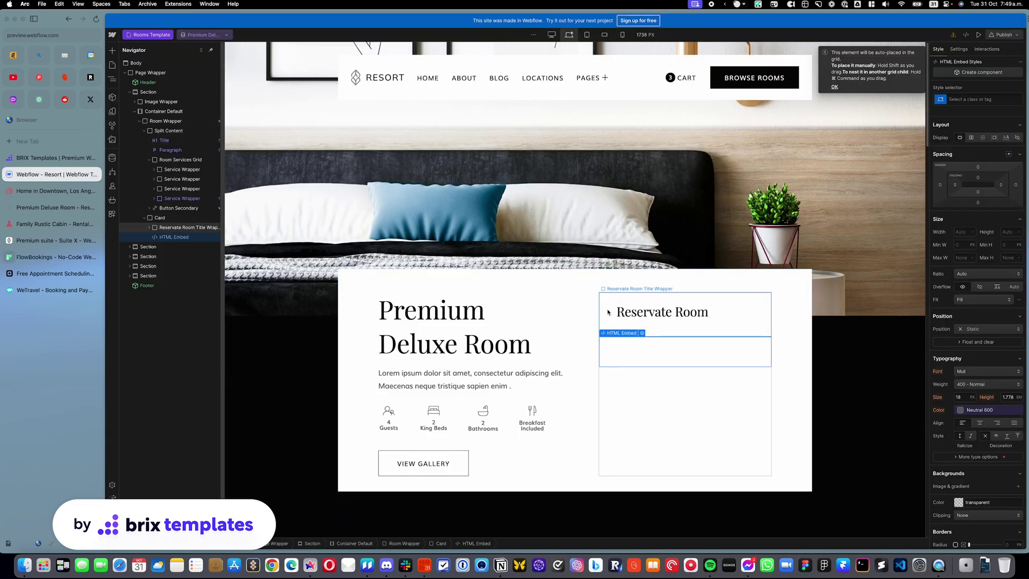
Step: Delete the Reservate Room title wrapper, the empty HTML embed and the card itself
{"action": "left_click", "coordinate": [608, 310]}
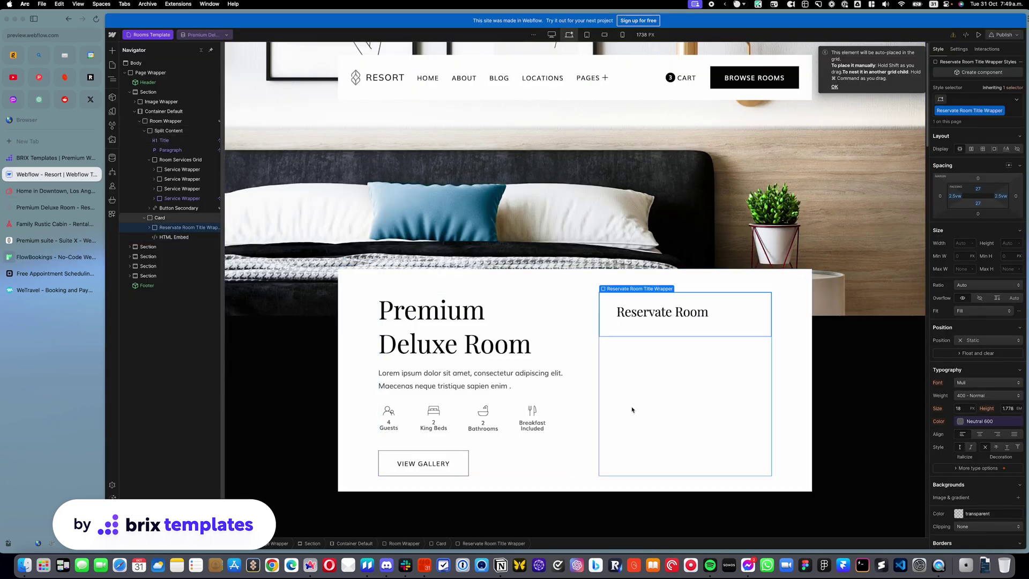
{"action": "key", "text": "BackSpace"}
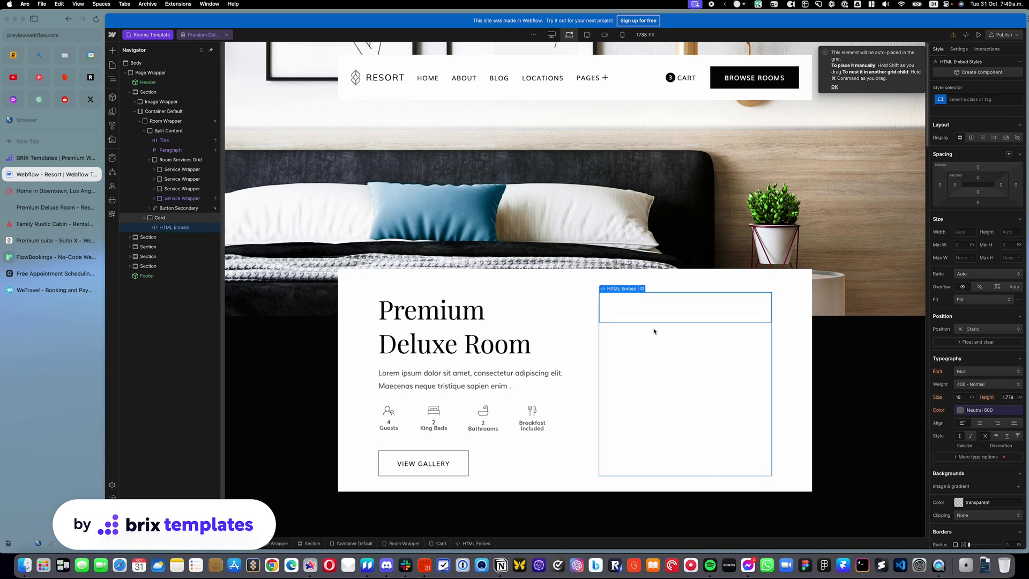
{"action": "key", "text": "BackSpace"}
{"action": "left_click", "coordinate": [641, 326]}
{"action": "key", "text": "BackSpace"}
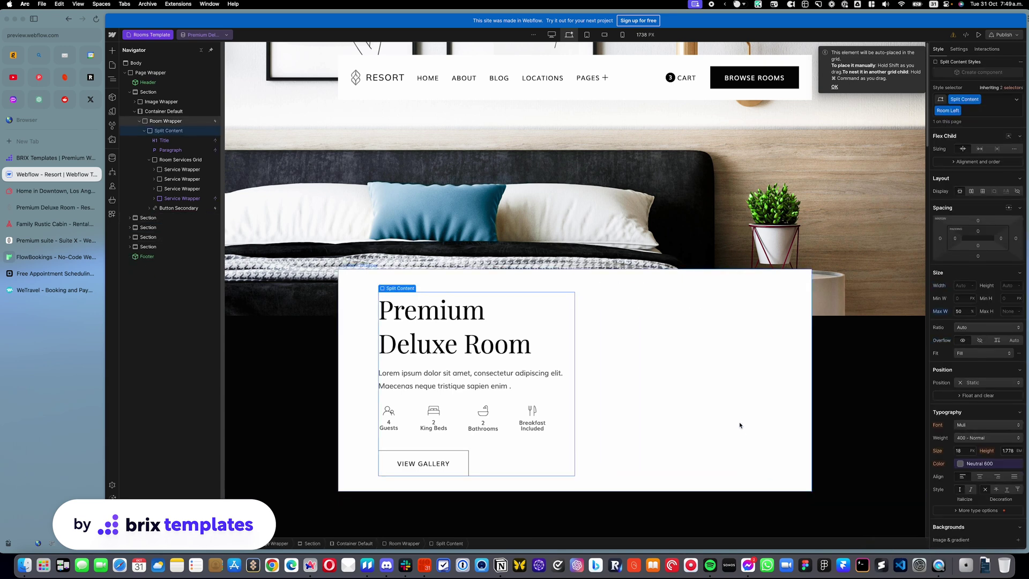
Step: Change the VIEW GALLERY button text to BOOK HOTEL
{"action": "left_click", "coordinate": [430, 466]}
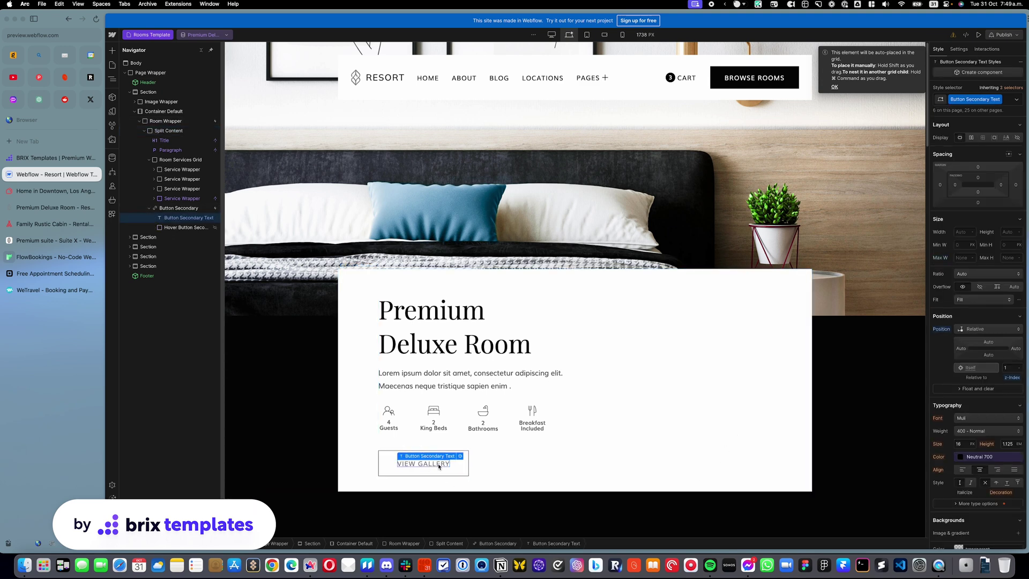
{"action": "double_click", "coordinate": [439, 464]}
{"action": "type", "text": "BOOK"}
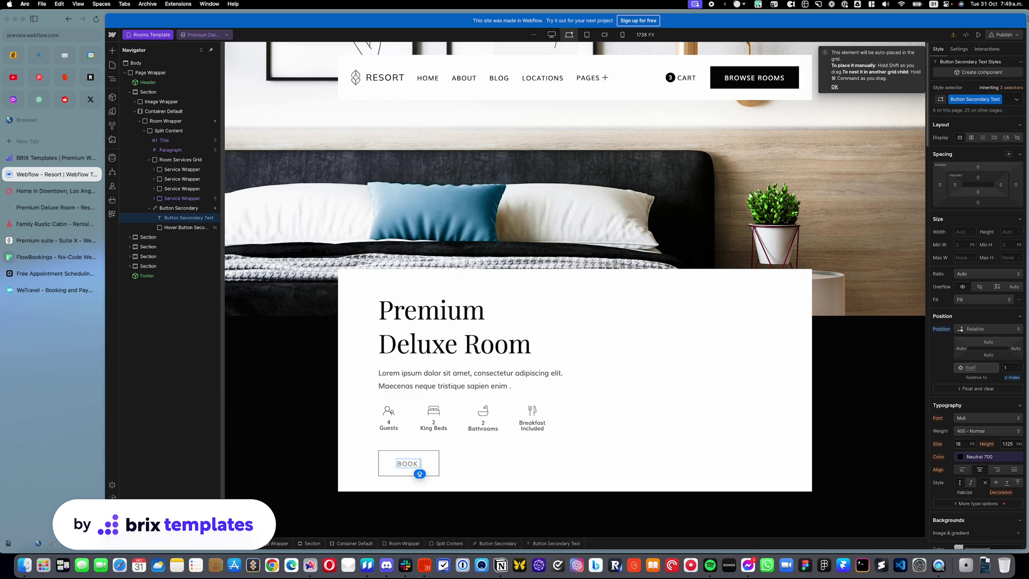
{"action": "type", "text": " HOTEL"}
Step: Finish the BOOK HOTEL label and set the button's link to a plain URL, not a Rooms field
{"action": "left_click", "coordinate": [456, 474]}
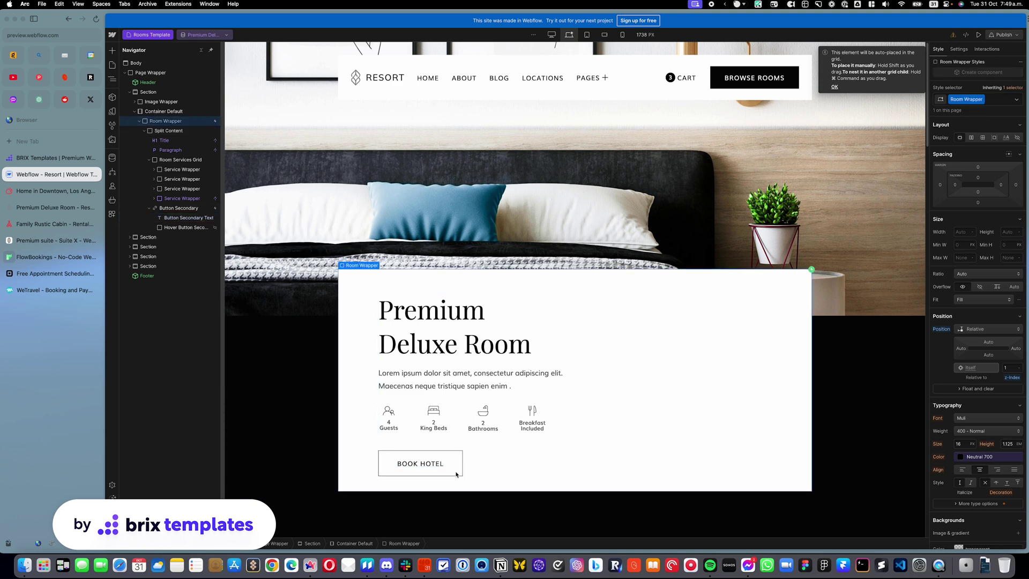
{"action": "left_click", "coordinate": [442, 470]}
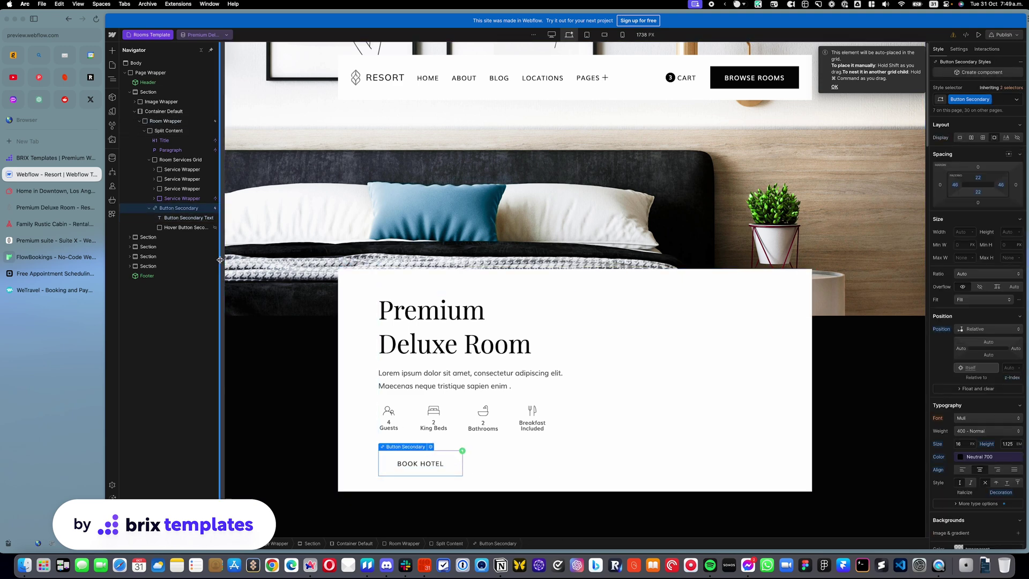
{"action": "left_click", "coordinate": [430, 448]}
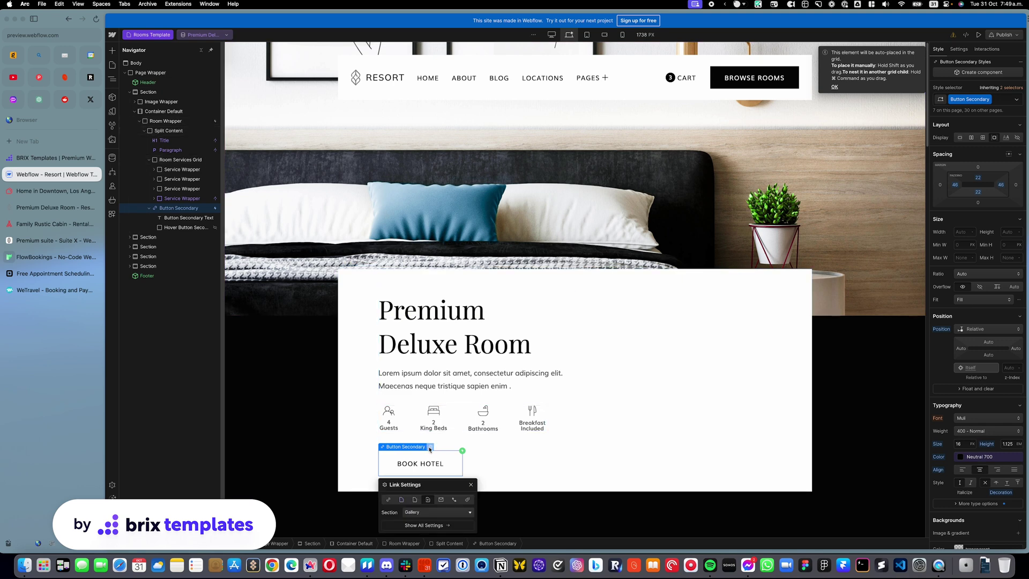
{"action": "left_click", "coordinate": [389, 500]}
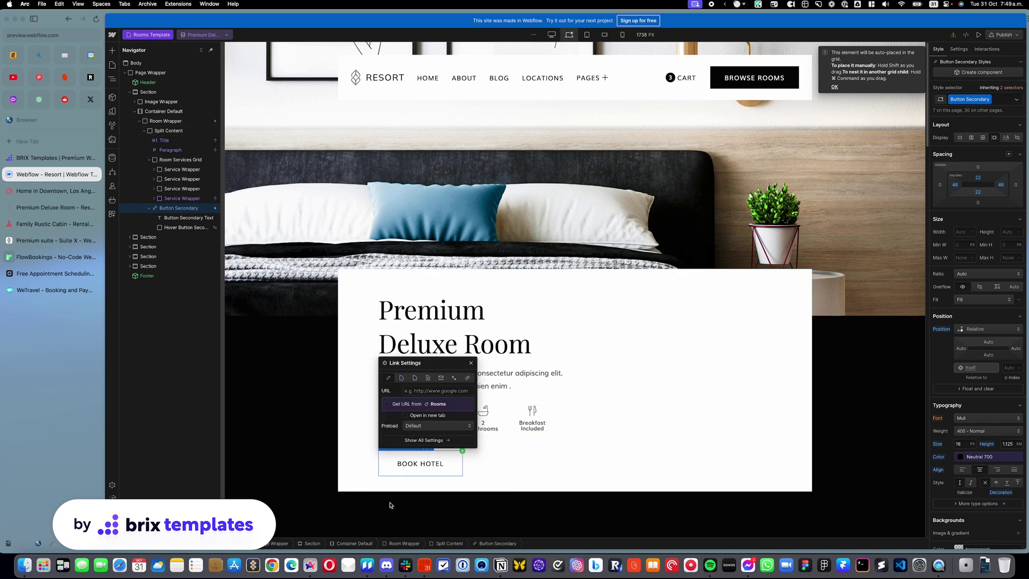
{"action": "left_click", "coordinate": [400, 407]}
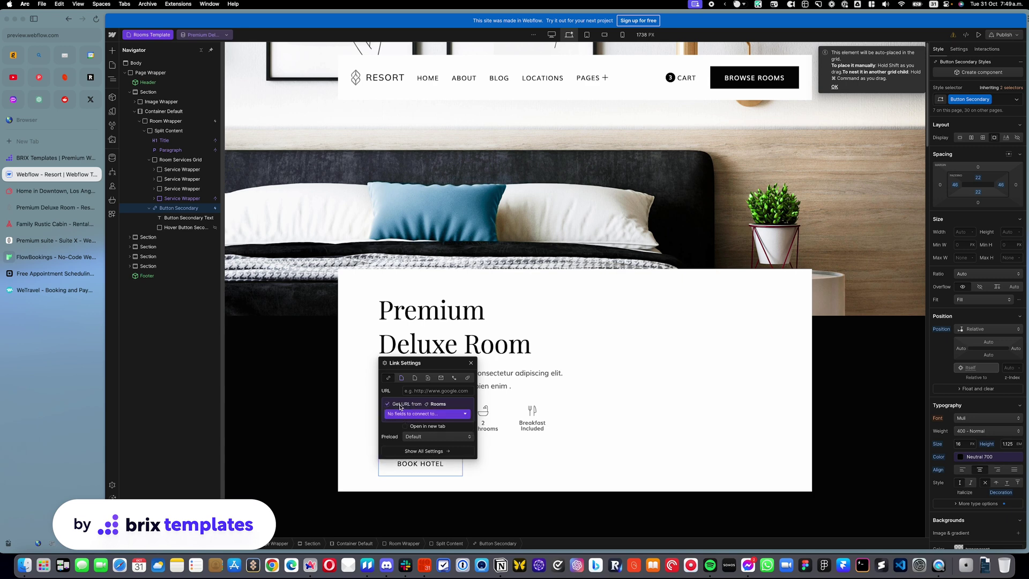
{"action": "left_click", "coordinate": [409, 414]}
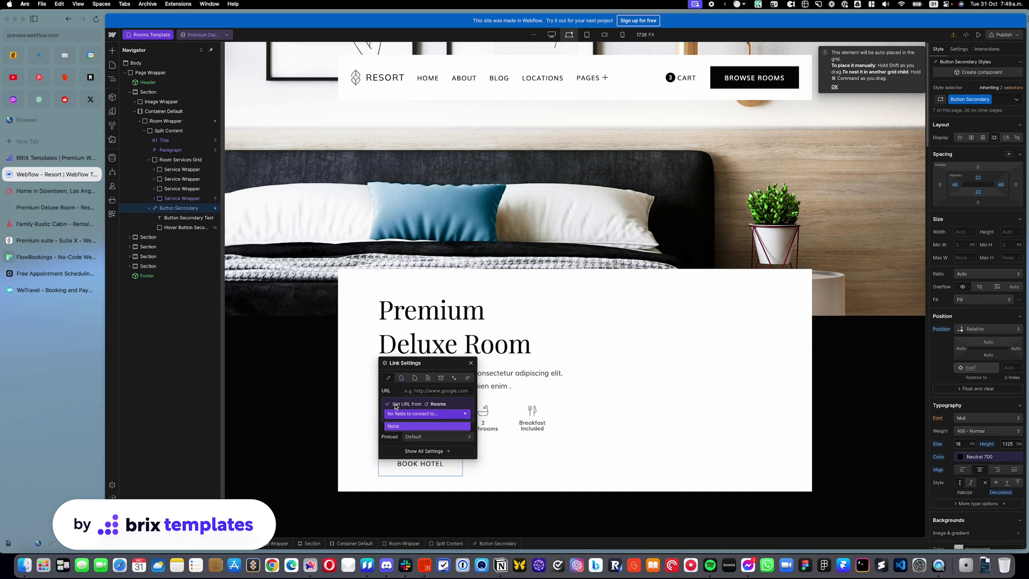
{"action": "left_click", "coordinate": [397, 407]}
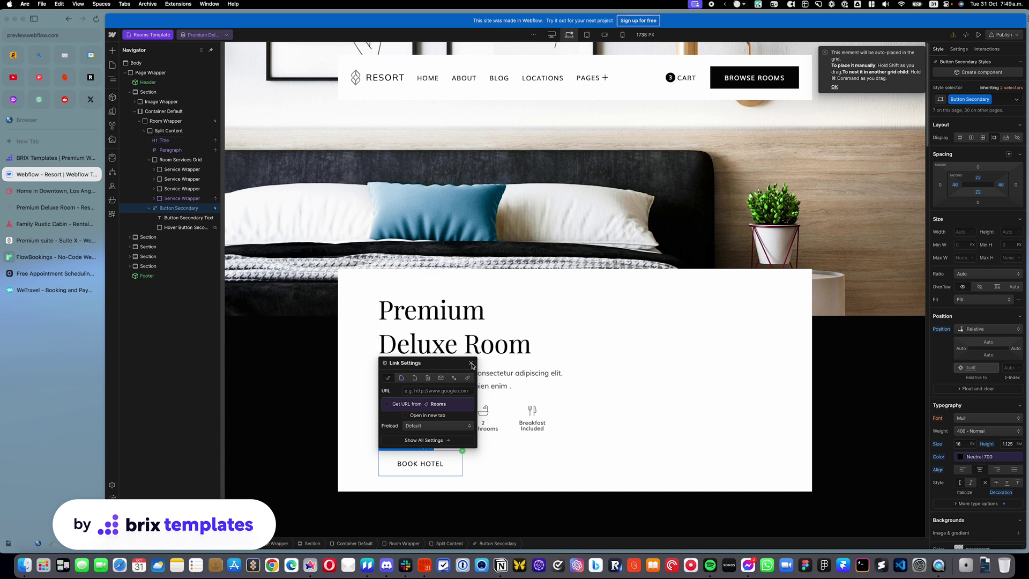
{"action": "left_click", "coordinate": [472, 364]}
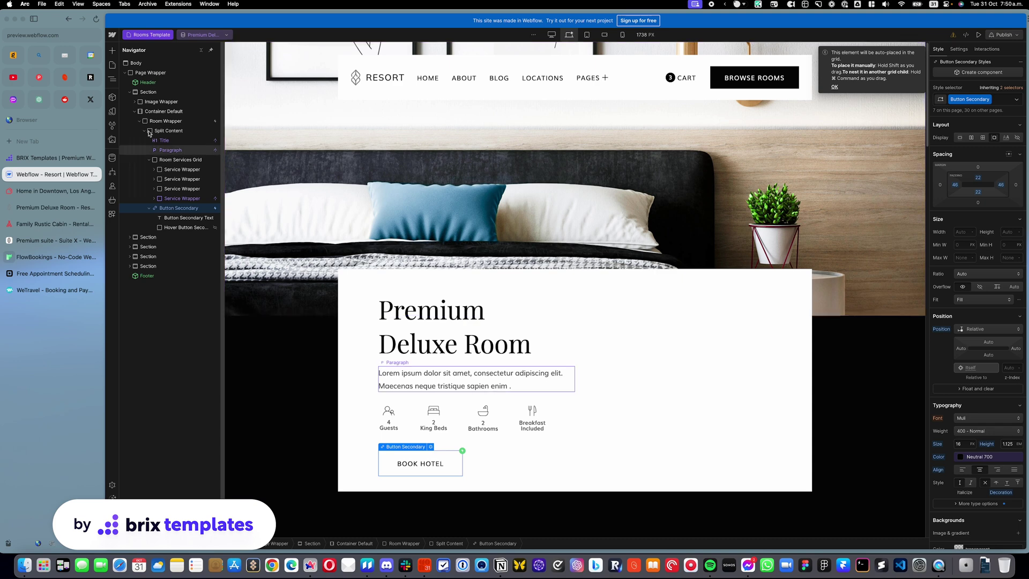
Step: Open the ecommerce Rooms collection settings and scroll through its product, custom and variant fields
{"action": "left_click", "coordinate": [112, 160]}
{"action": "left_click", "coordinate": [148, 65]}
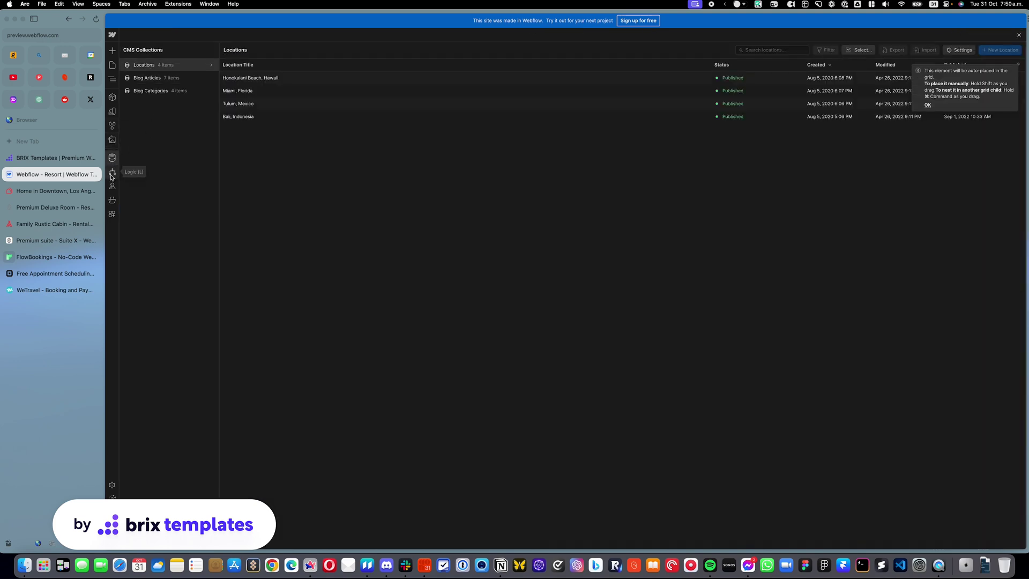
{"action": "left_click", "coordinate": [112, 200]}
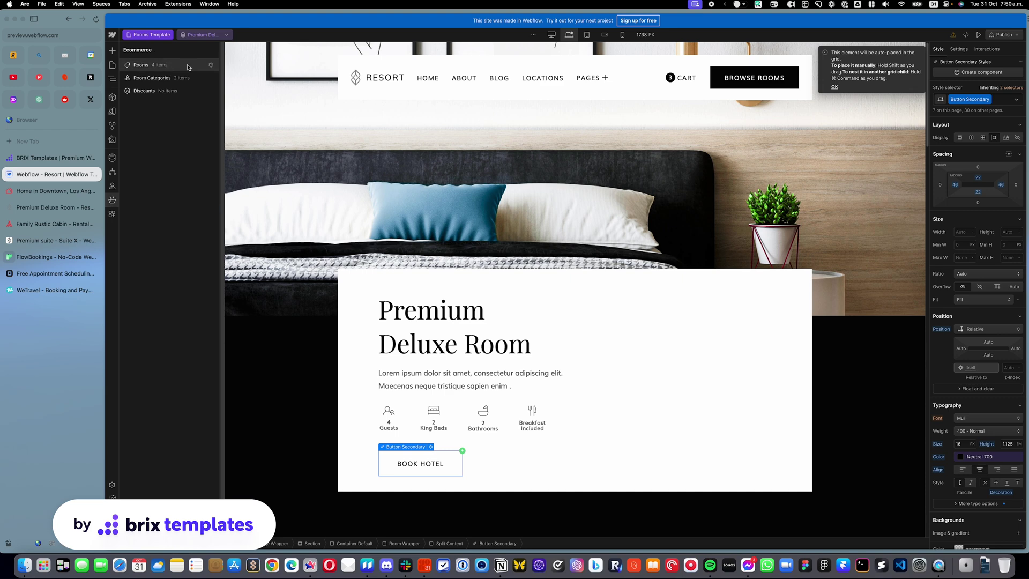
{"action": "left_click", "coordinate": [209, 65]}
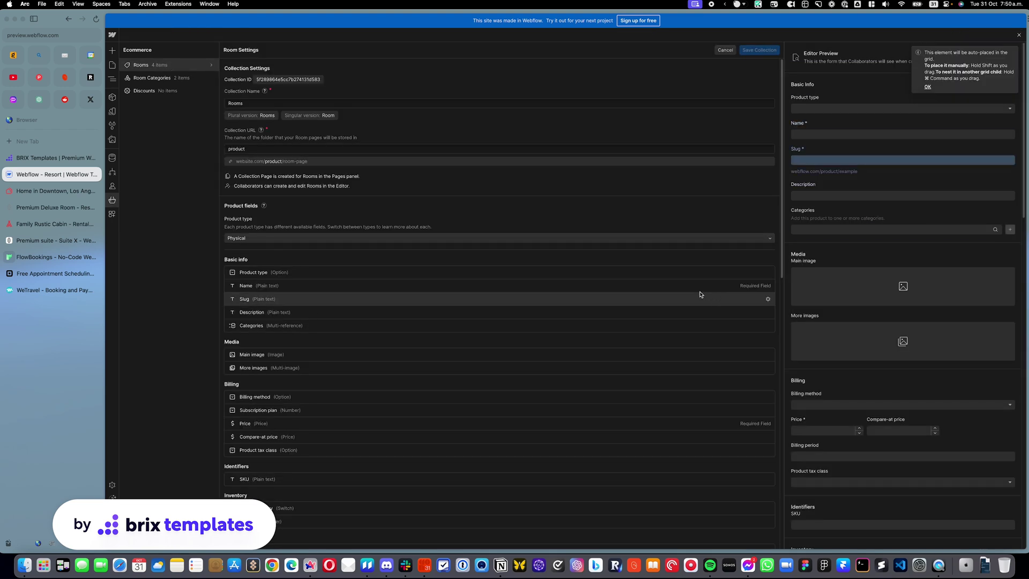
{"action": "scroll", "coordinate": [368, 310], "scroll_direction": "down", "scroll_amount": 10}
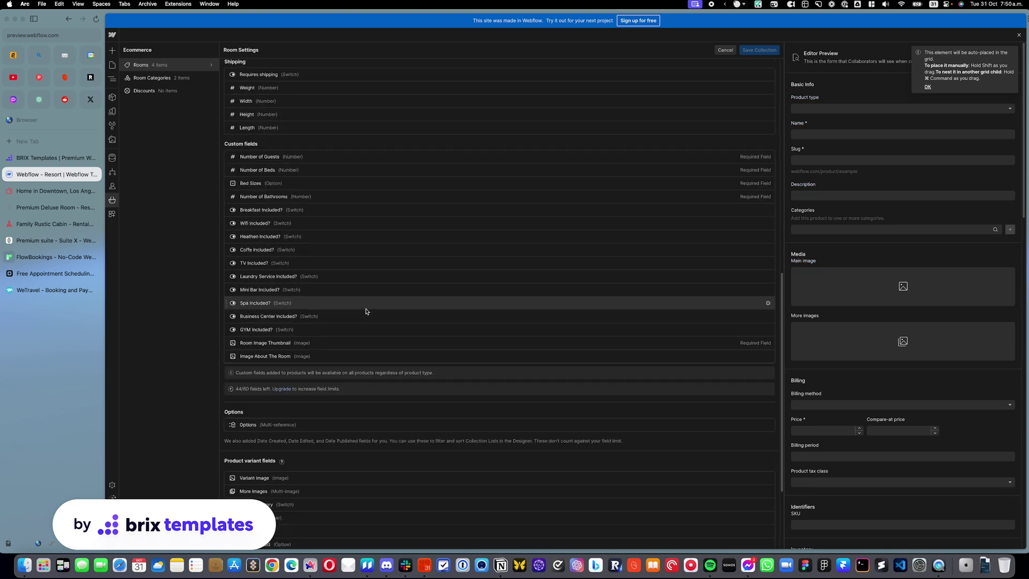
{"action": "scroll", "coordinate": [367, 316], "scroll_direction": "down", "scroll_amount": 2}
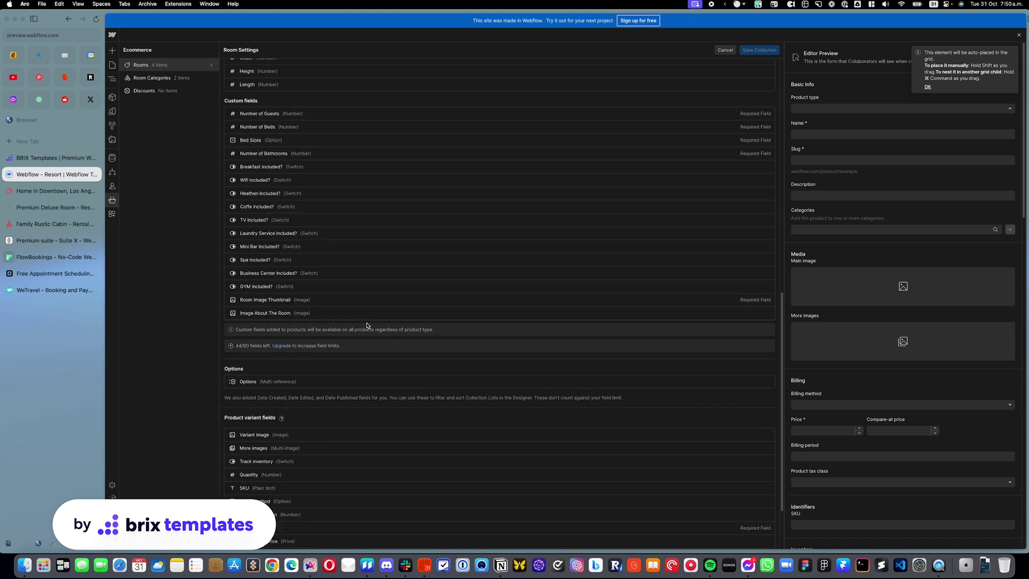
{"action": "scroll", "coordinate": [368, 325], "scroll_direction": "down", "scroll_amount": 3}
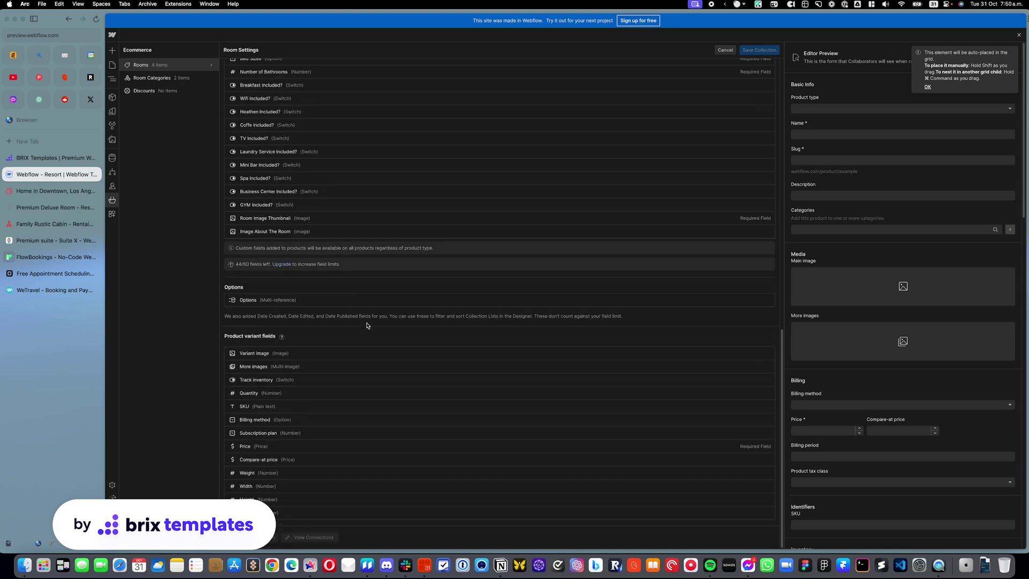
{"action": "scroll", "coordinate": [367, 325], "scroll_direction": "up", "scroll_amount": 15}
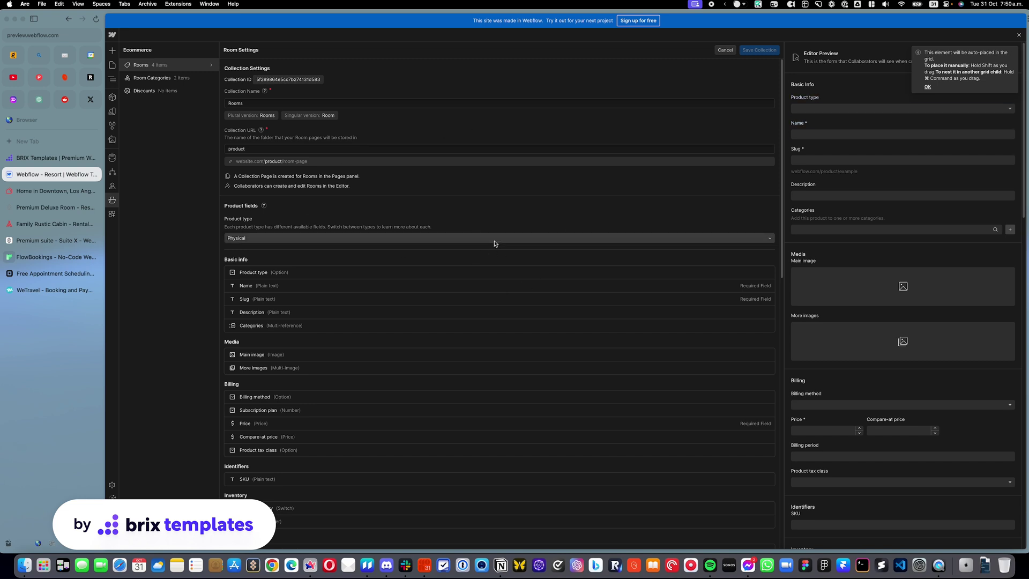
{"action": "scroll", "coordinate": [389, 378], "scroll_direction": "down", "scroll_amount": 20}
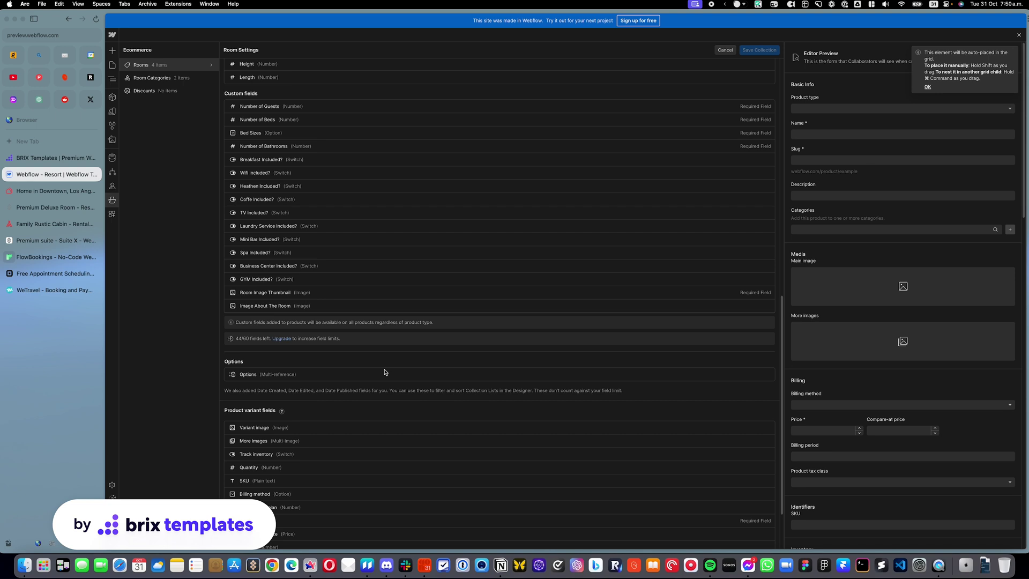
Step: Discard the Room Settings changes and close the Rooms collection, back to the Premium Deluxe Room template
{"action": "left_click", "coordinate": [725, 50]}
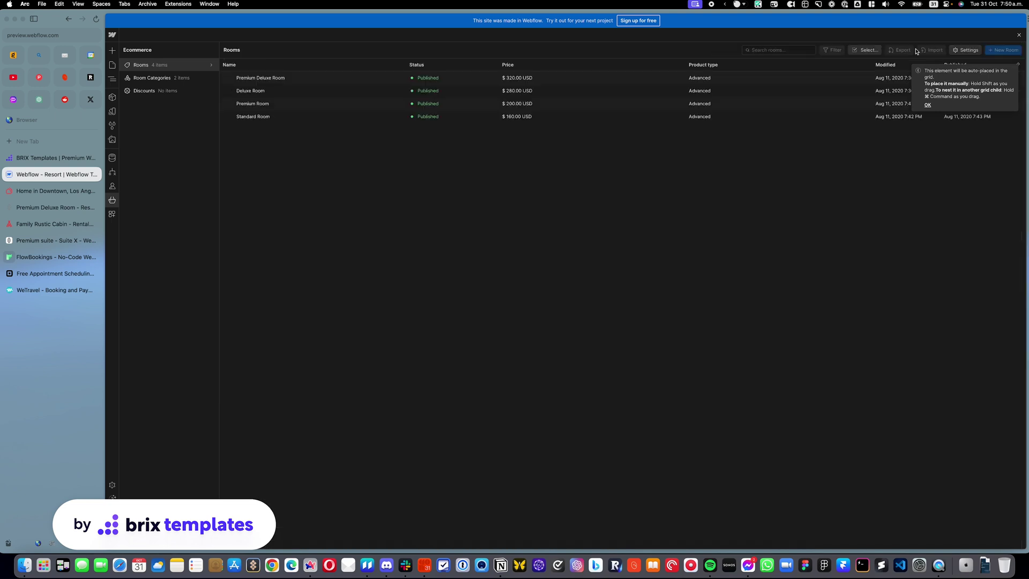
{"action": "left_click", "coordinate": [1019, 36]}
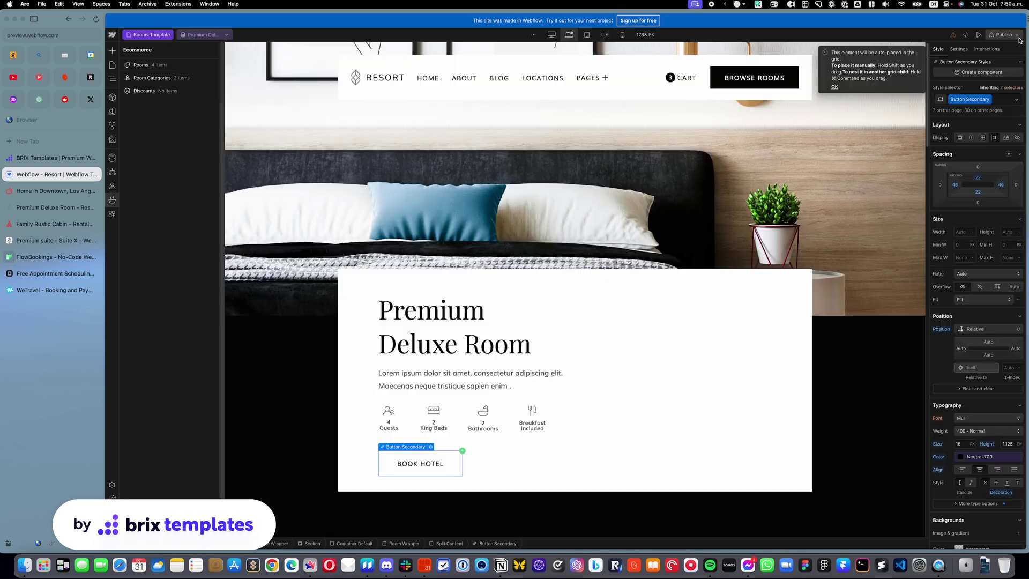
{"action": "left_click", "coordinate": [51, 290]}
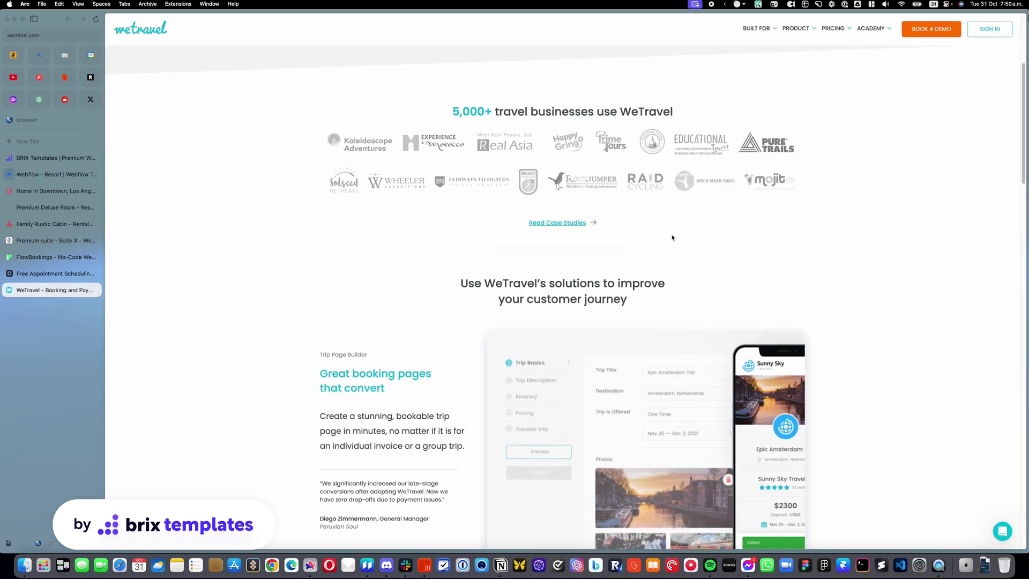
{"action": "scroll", "coordinate": [672, 237], "scroll_direction": "down", "scroll_amount": 4}
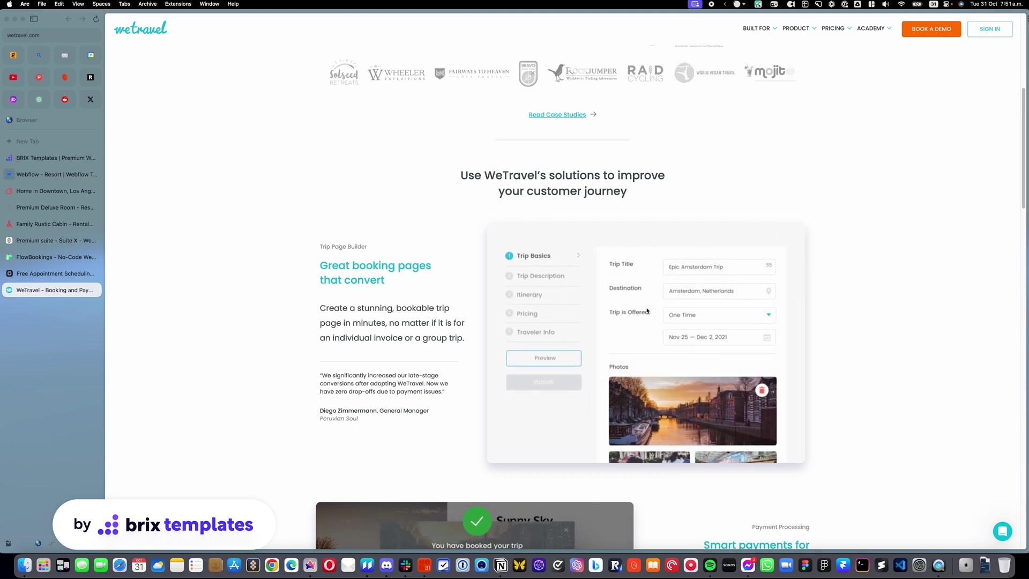
{"action": "scroll", "coordinate": [647, 308], "scroll_direction": "down", "scroll_amount": 5}
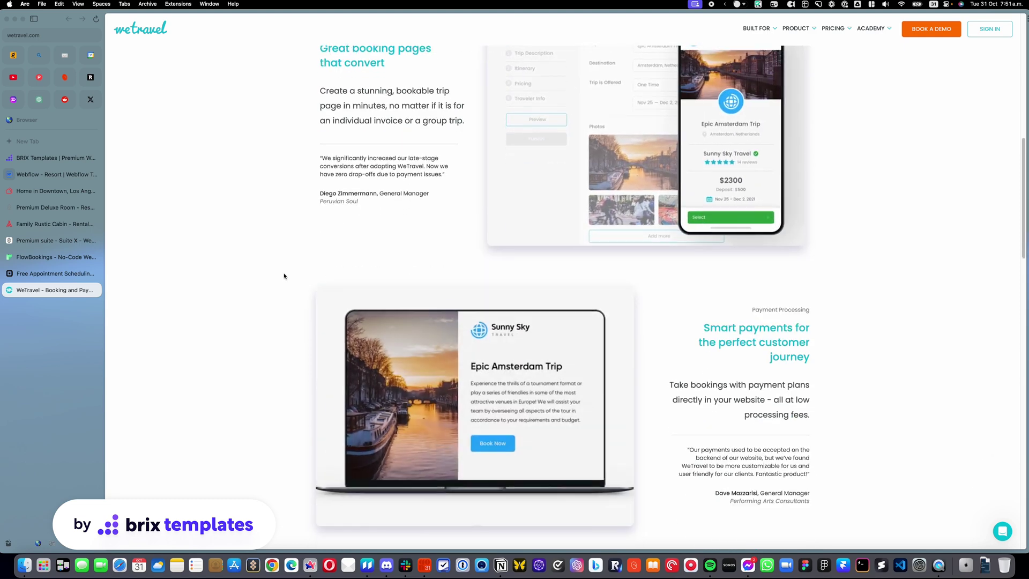
{"action": "left_click", "coordinate": [48, 257]}
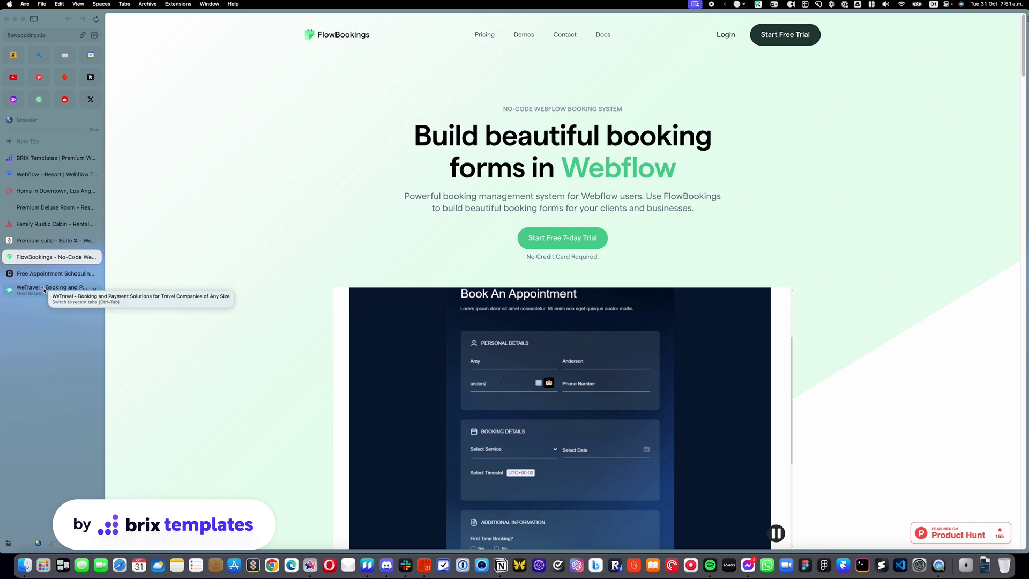
{"action": "left_click", "coordinate": [44, 291]}
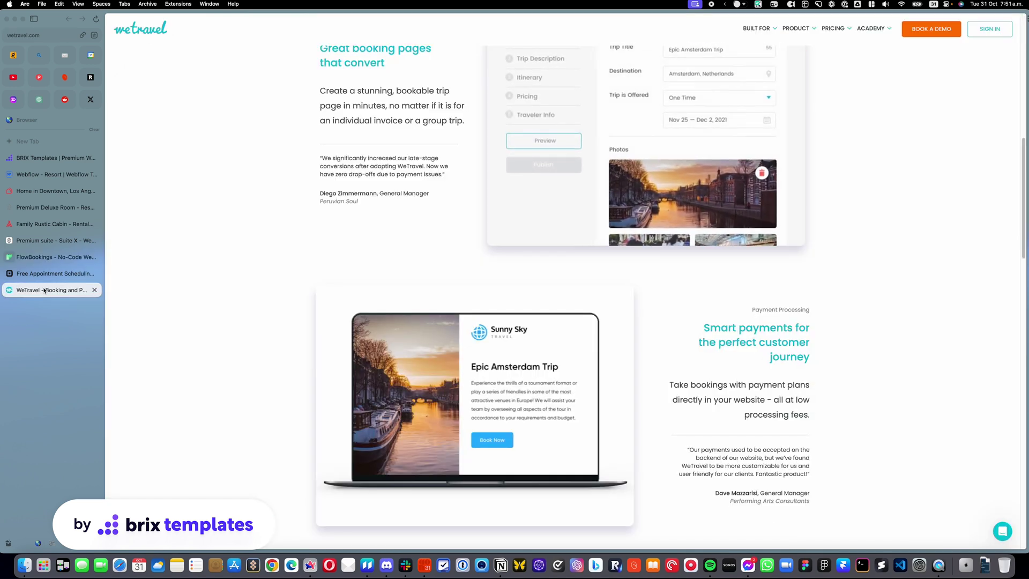
{"action": "scroll", "coordinate": [299, 231], "scroll_direction": "up", "scroll_amount": 10}
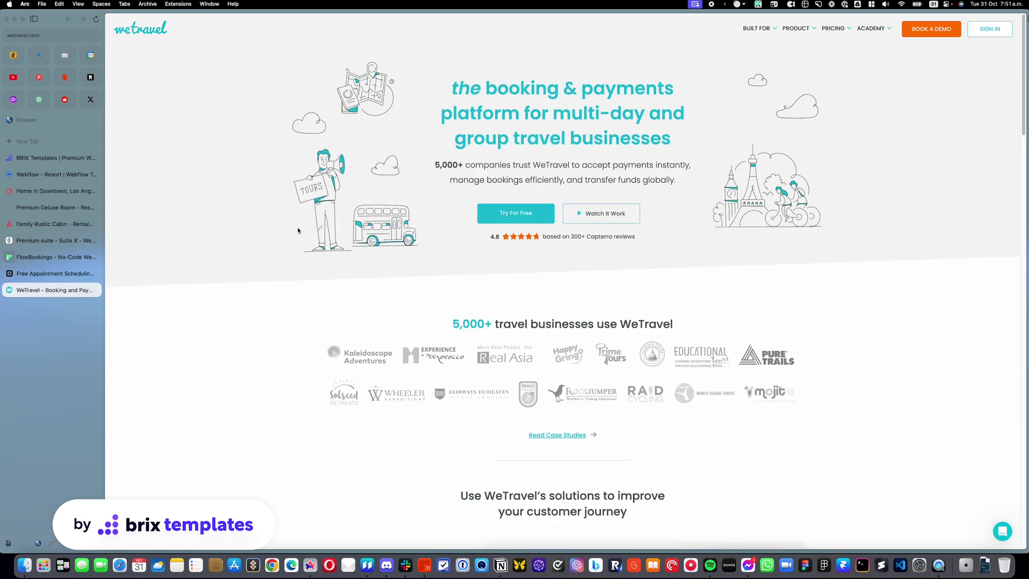
{"action": "left_click", "coordinate": [53, 174]}
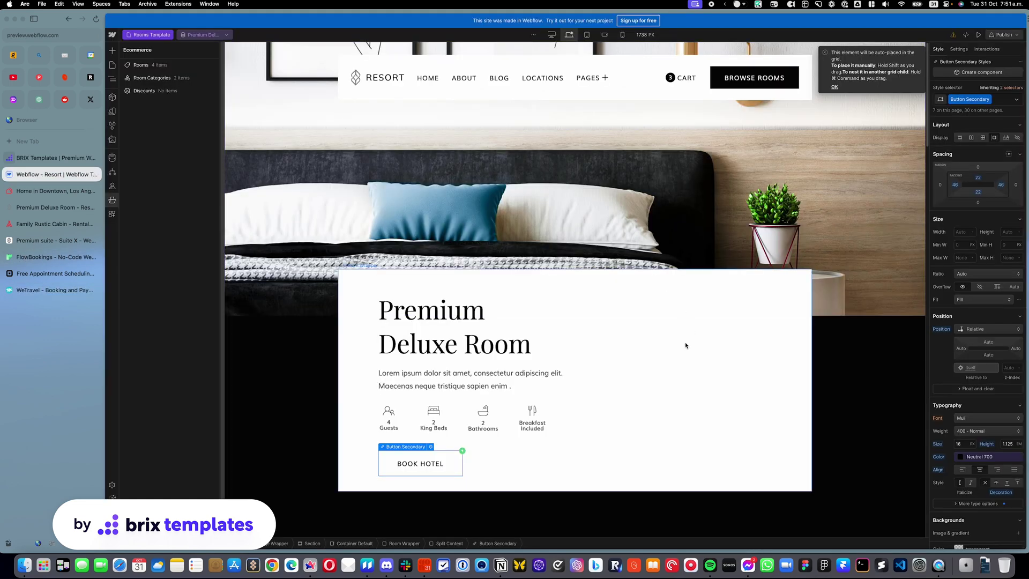
Step: Switch to the FlowBookings site showing its submitted French Waxing booking-form demo
{"action": "left_click_drag", "start_coordinate": [607, 285], "coordinate": [791, 474]}
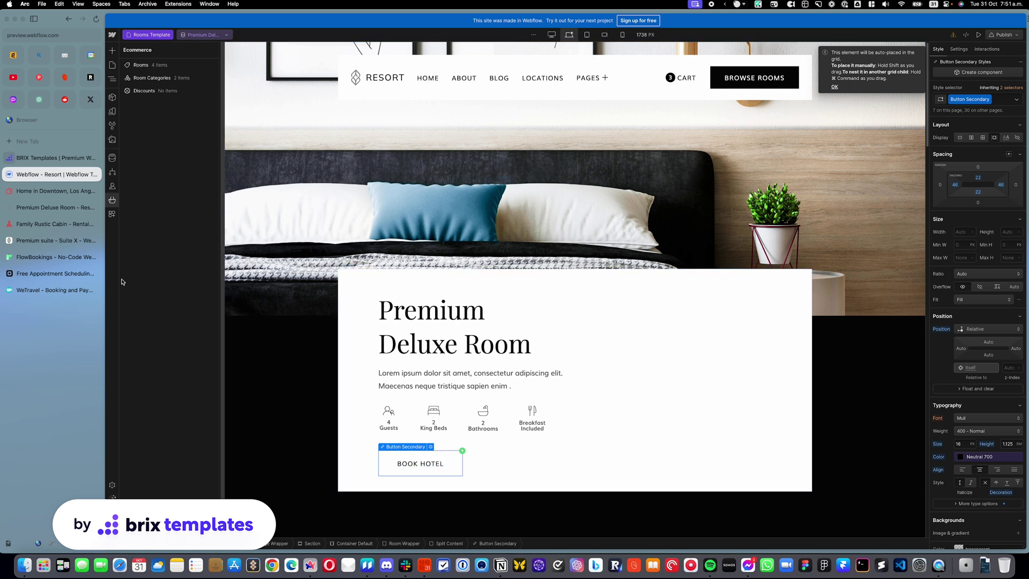
{"action": "left_click", "coordinate": [75, 258]}
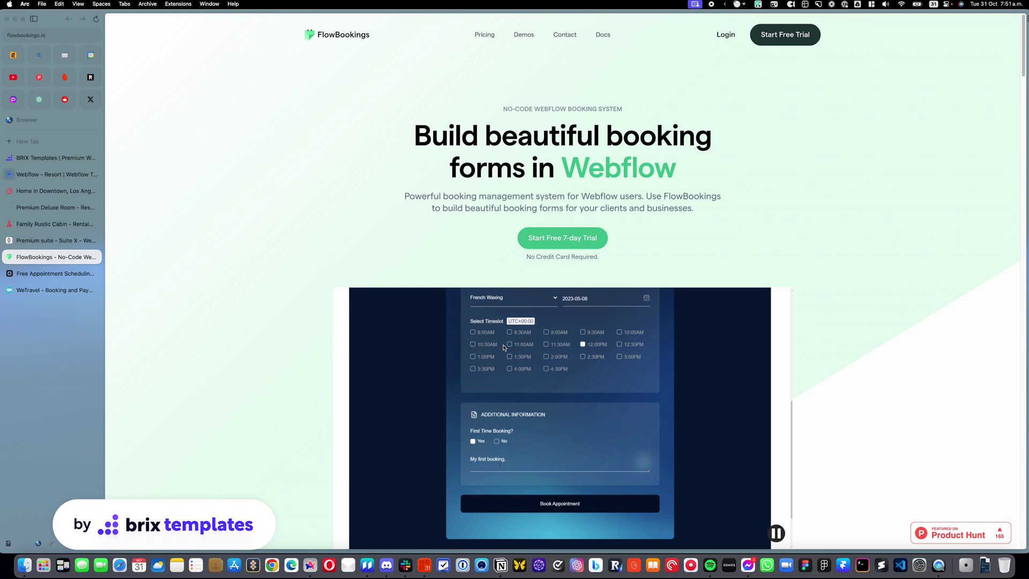
Step: View the Family Rustic Cabin page, browse the Rental X home page, then return to the cabin's top
{"action": "left_click", "coordinate": [44, 226]}
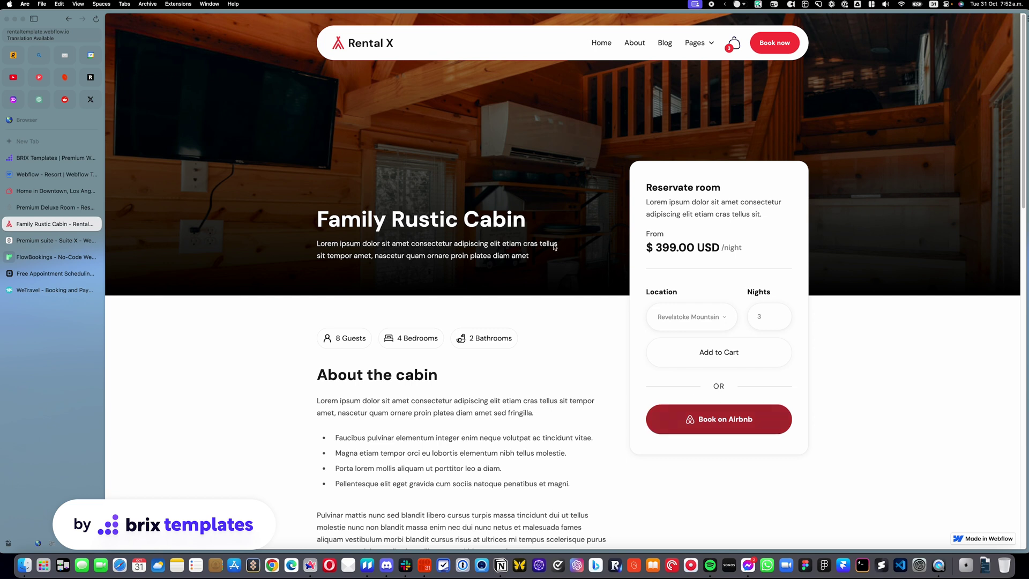
{"action": "left_click", "coordinate": [366, 48]}
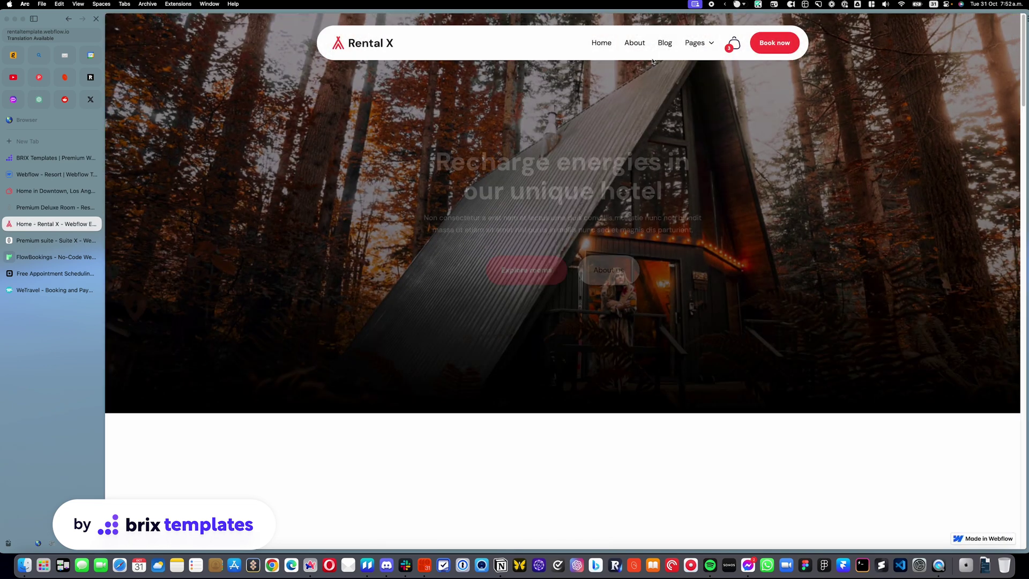
{"action": "scroll", "coordinate": [605, 216], "scroll_direction": "down", "scroll_amount": 1}
{"action": "scroll", "coordinate": [605, 216], "scroll_direction": "down", "scroll_amount": 10}
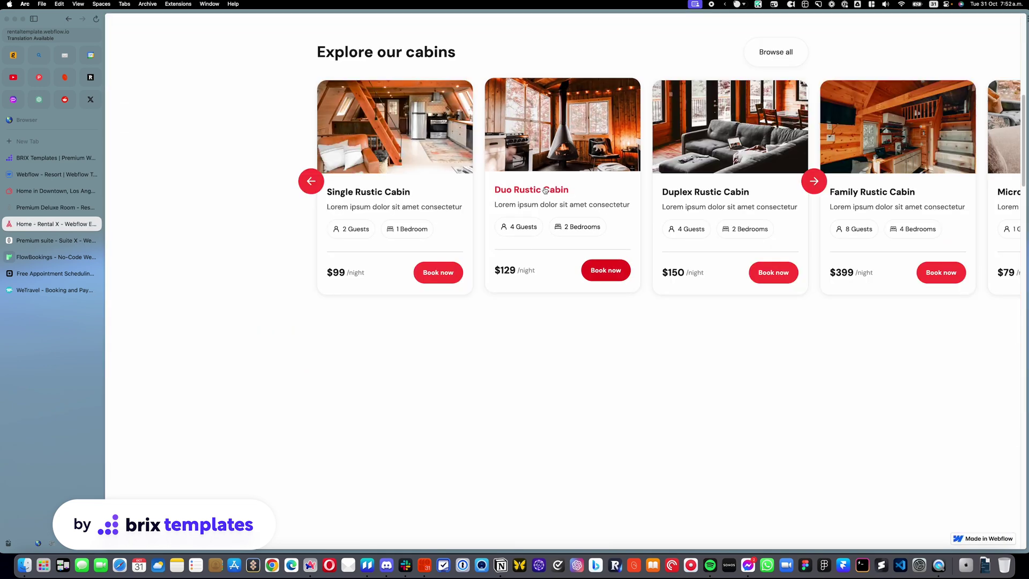
{"action": "left_click", "coordinate": [65, 22]}
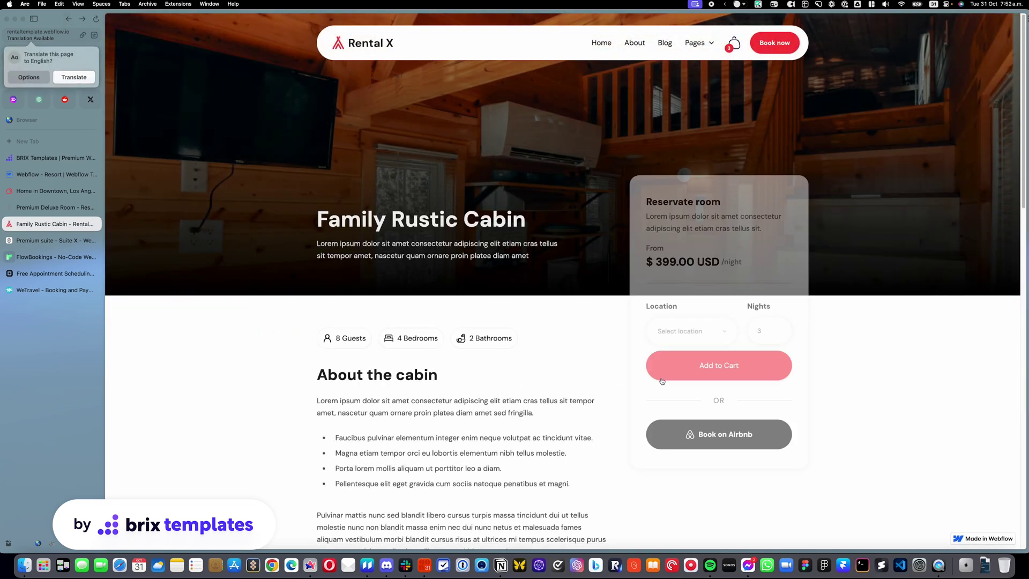
{"action": "scroll", "coordinate": [716, 330], "scroll_direction": "up", "scroll_amount": 2}
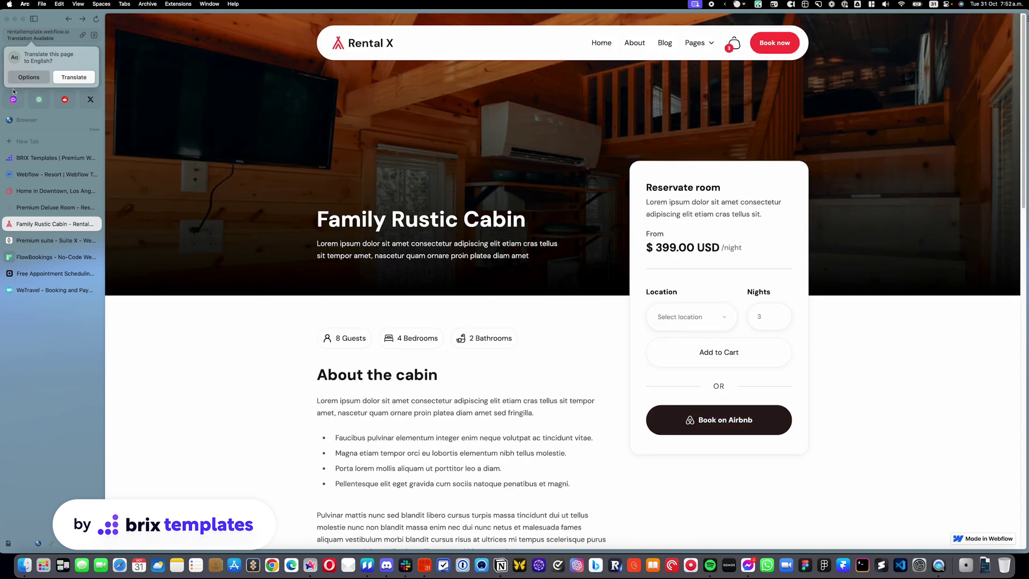
{"action": "mouse_move", "coordinate": [47, 137]}
Step: Glance at the live Premium Deluxe Room page, then browse the BRIX Templates homepage down to its footer
{"action": "left_click", "coordinate": [42, 210]}
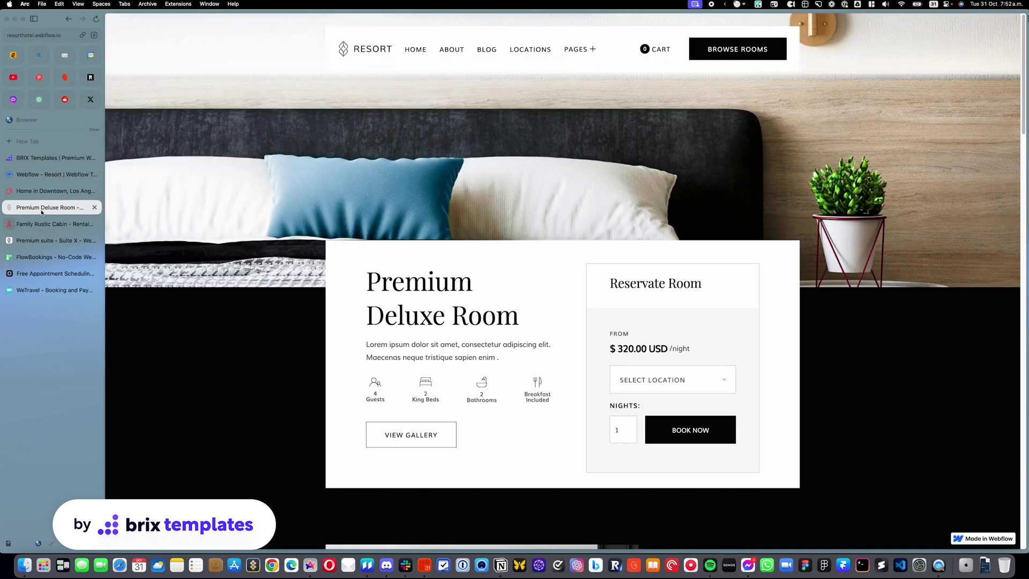
{"action": "left_click", "coordinate": [33, 159]}
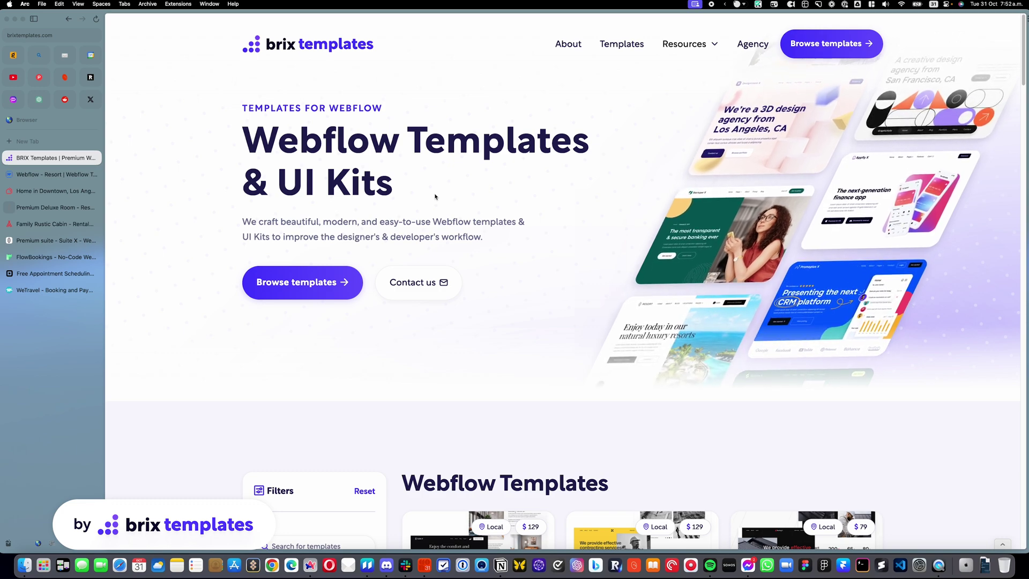
{"action": "scroll", "coordinate": [487, 229], "scroll_direction": "down", "scroll_amount": 20}
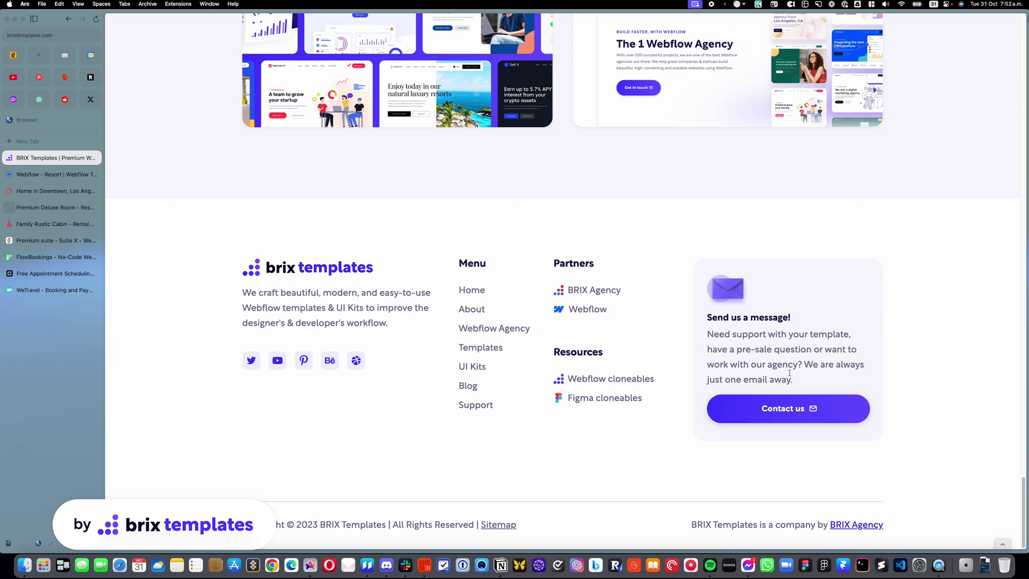
{"action": "scroll", "coordinate": [793, 396], "scroll_direction": "up", "scroll_amount": 20}
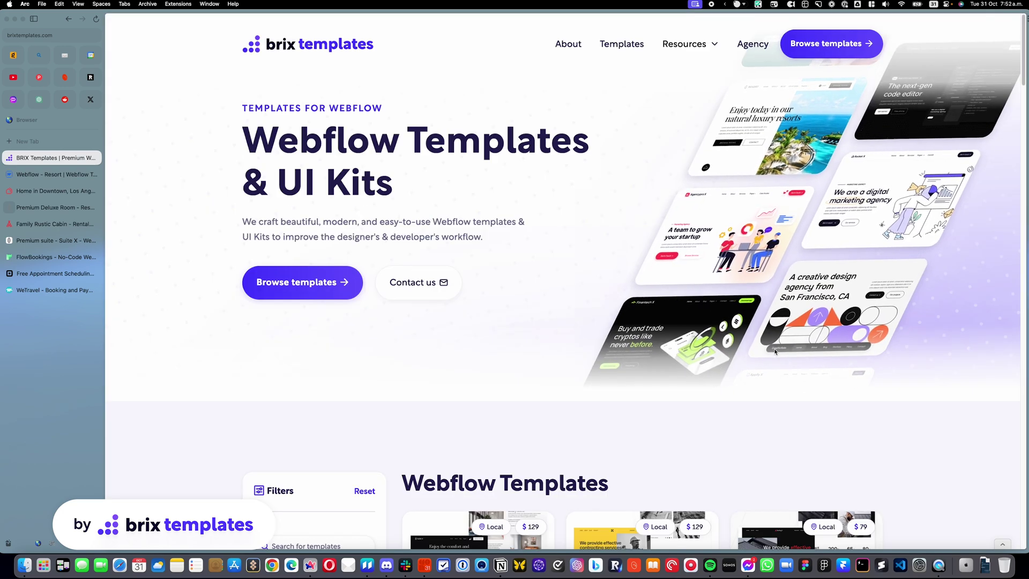